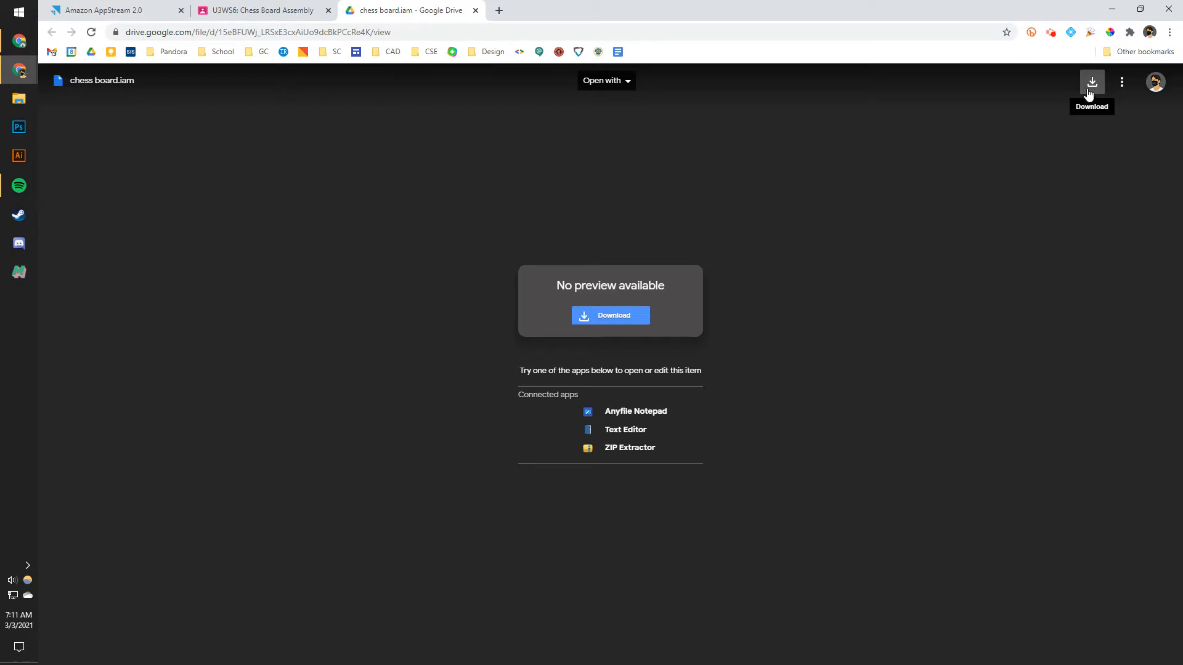
left_click(1090, 86)
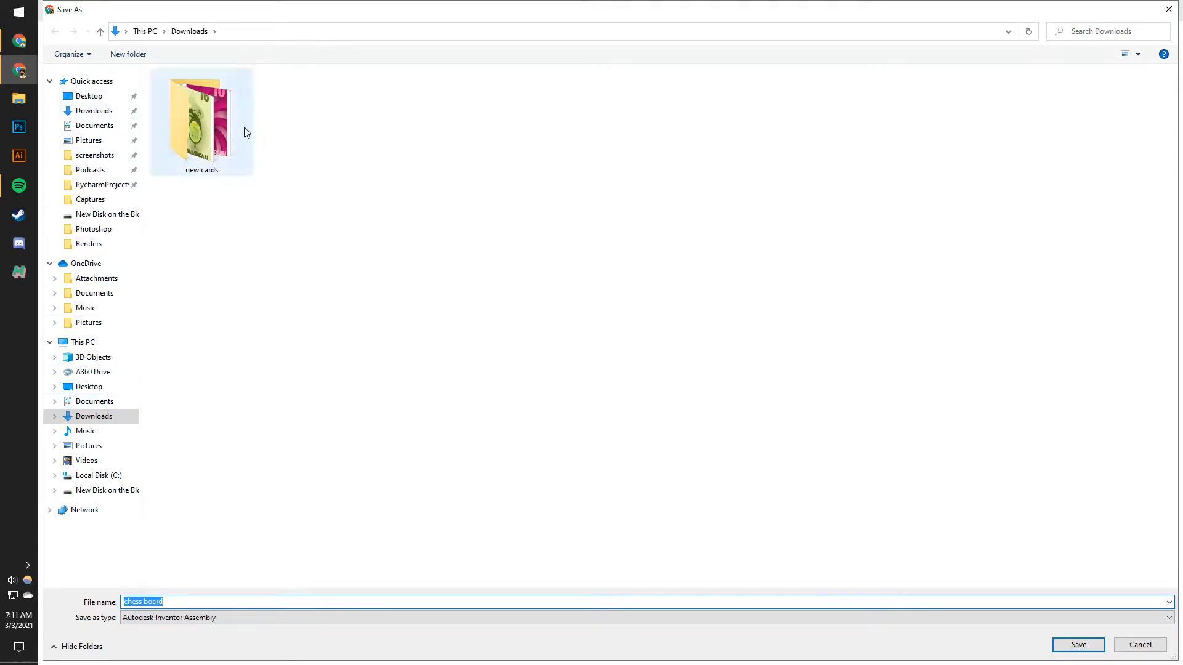
left_click(1172, 11)
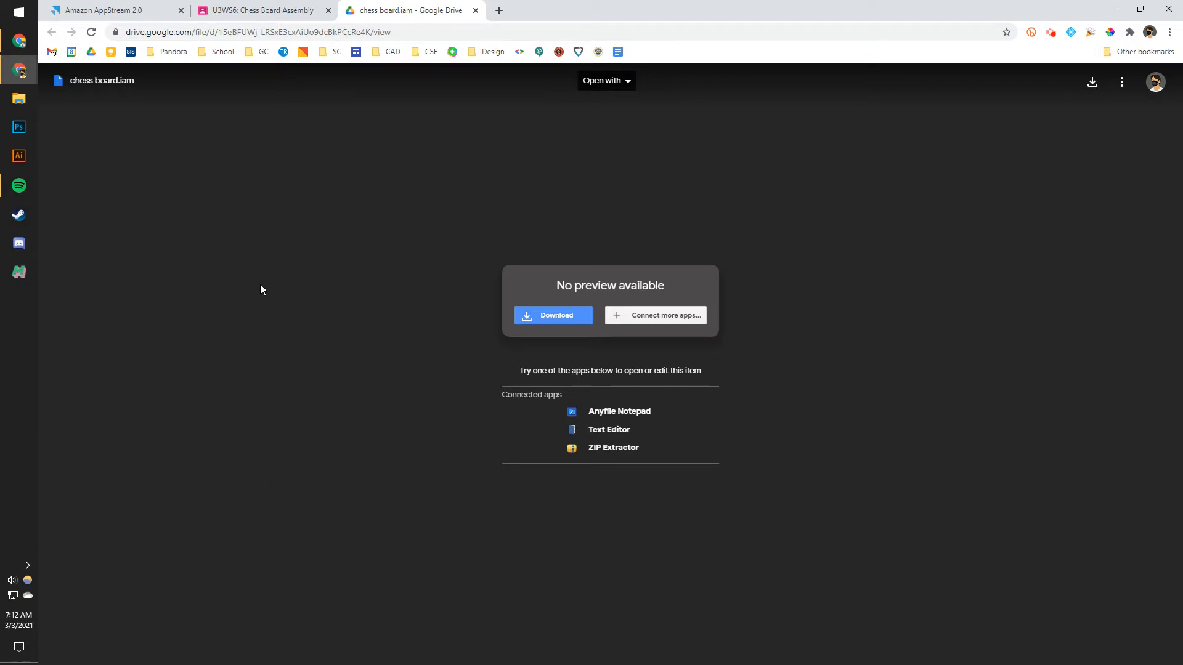
left_click(475, 11)
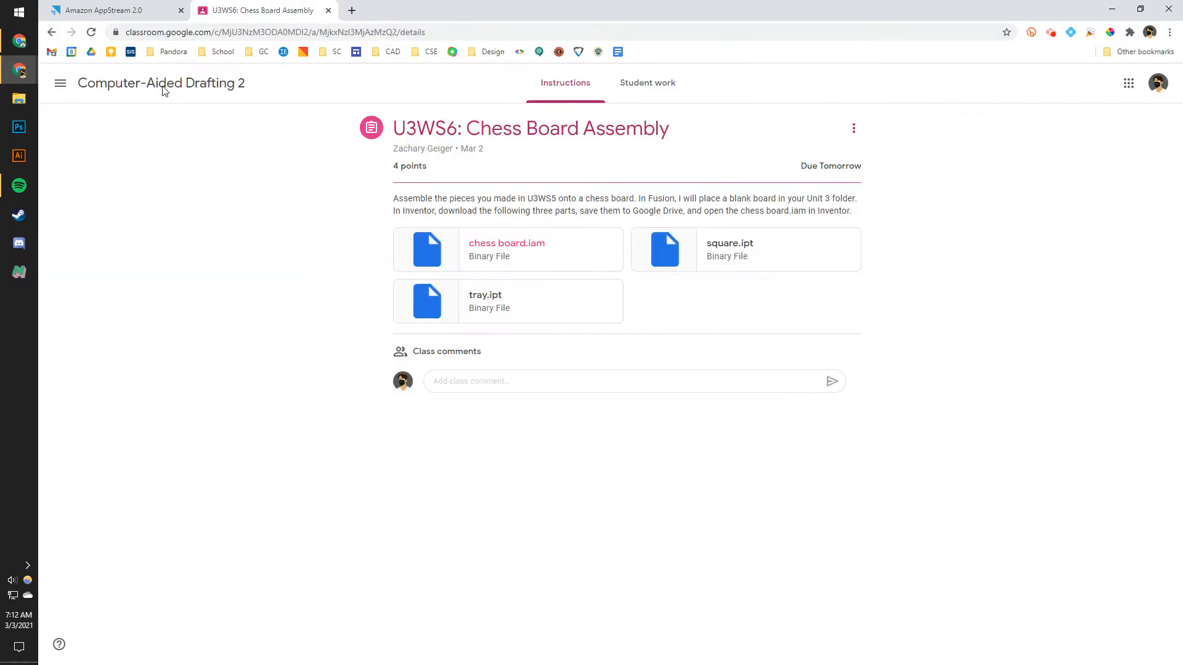
Switch to the streamed Inventor session and open the chess board.iam assembly from the CHESS folder
left_click(112, 11)
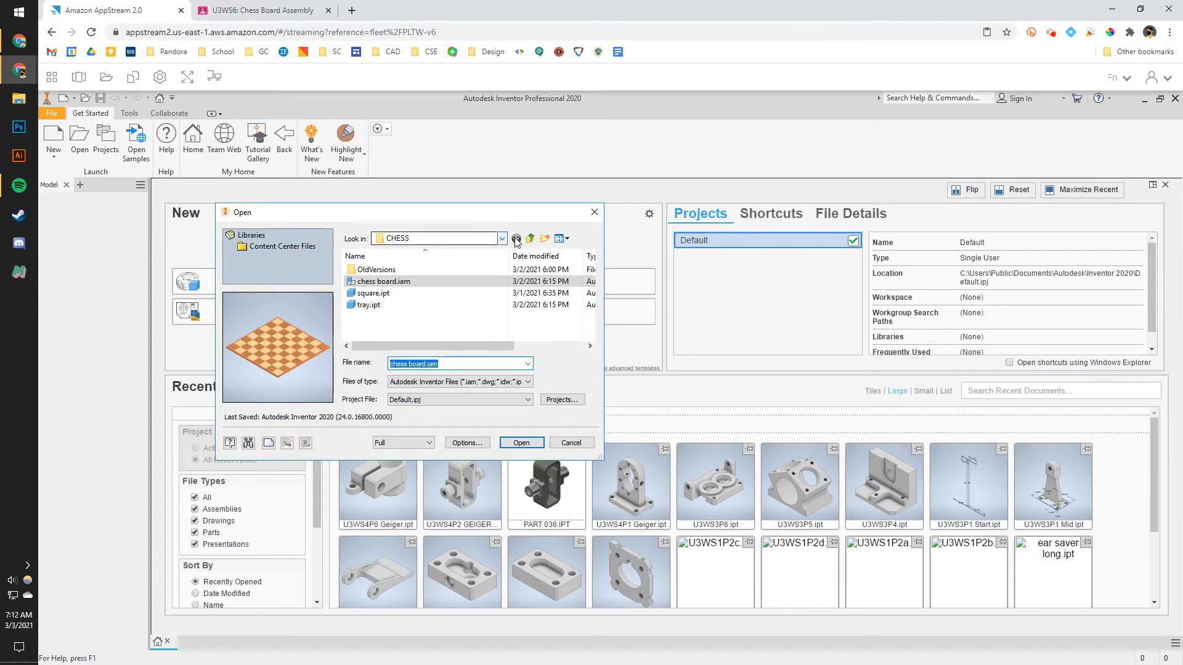
left_click(530, 238)
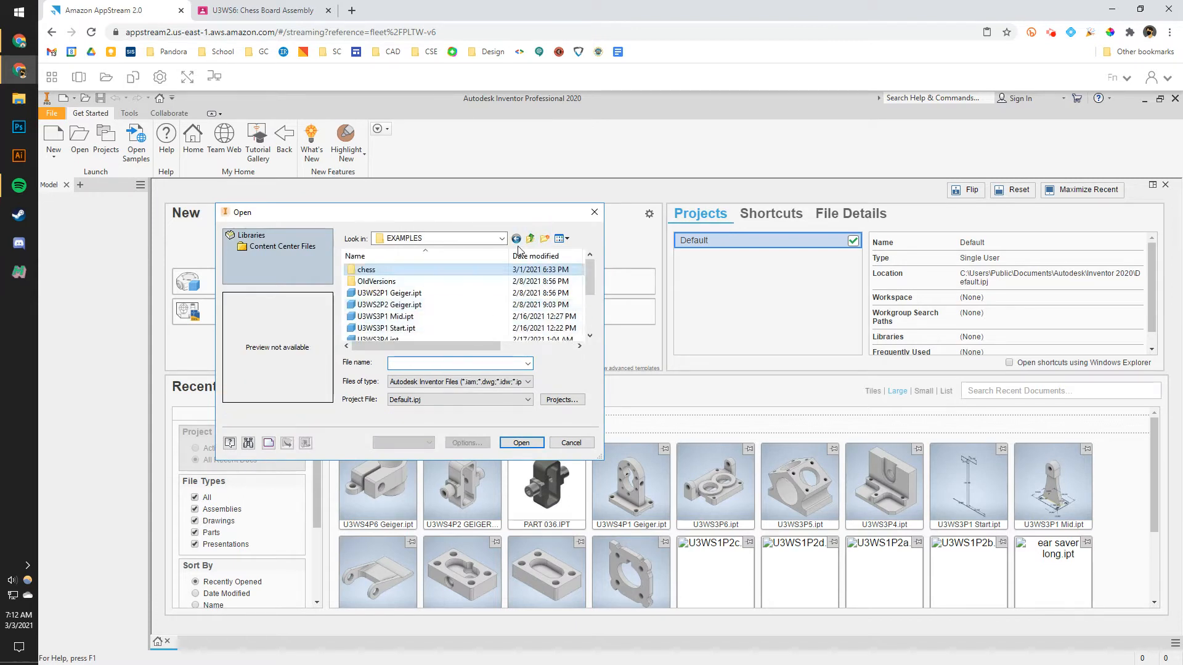
double_click(386, 270)
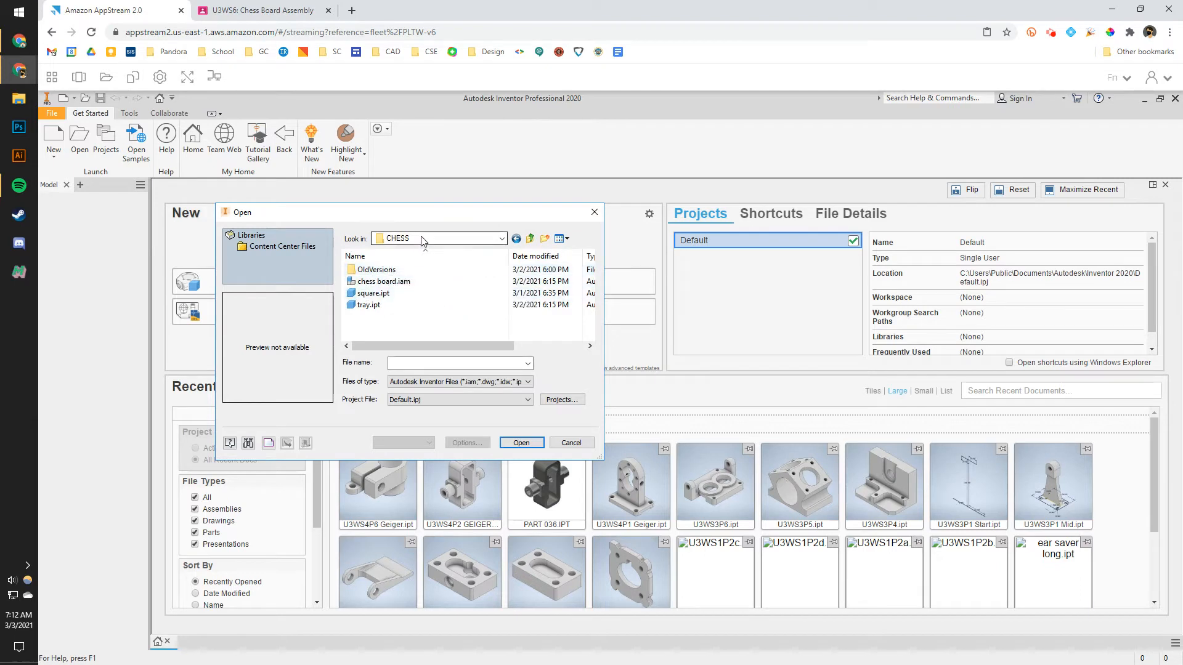
right_click(372, 302)
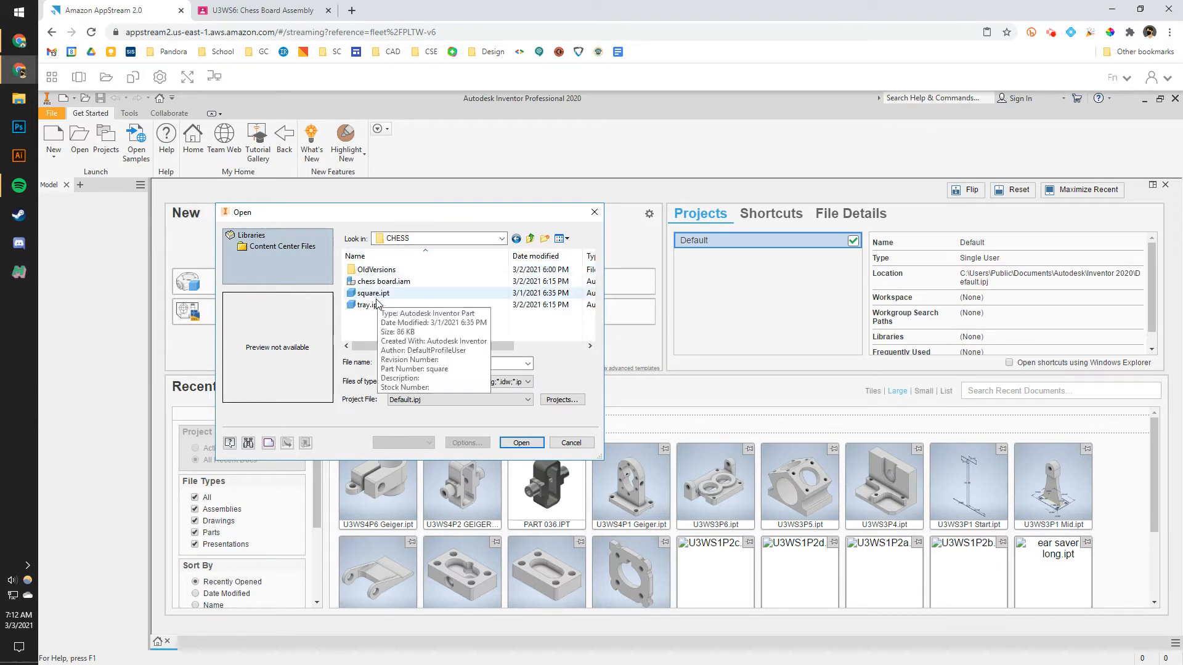
key("Escape")
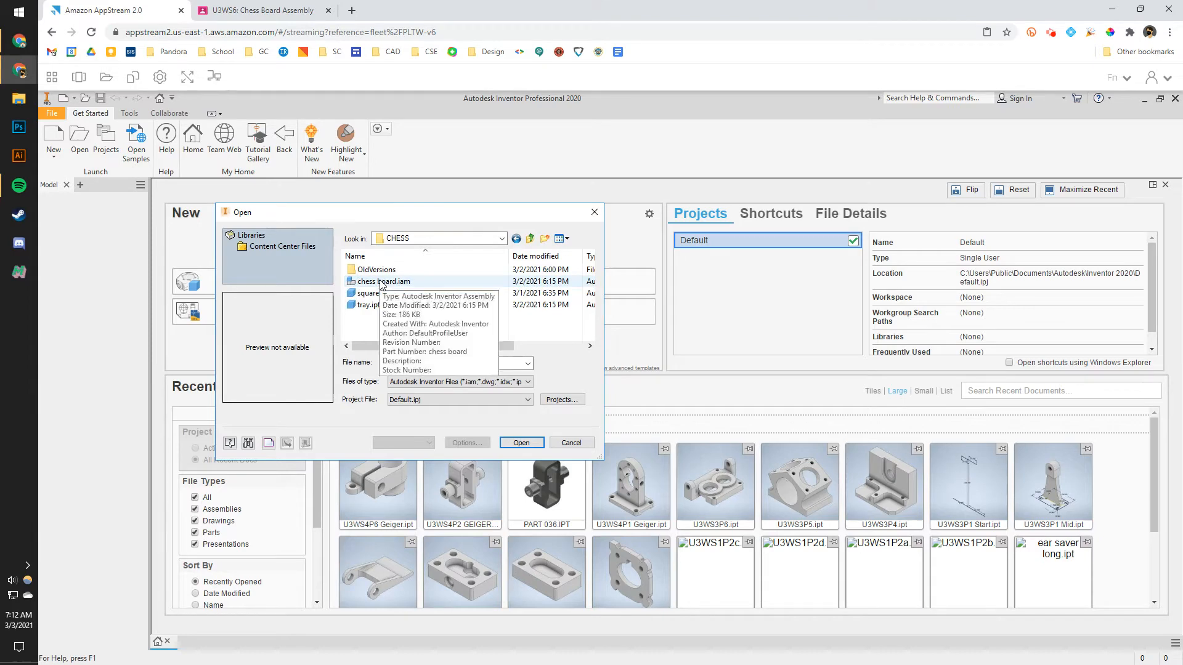
double_click(381, 283)
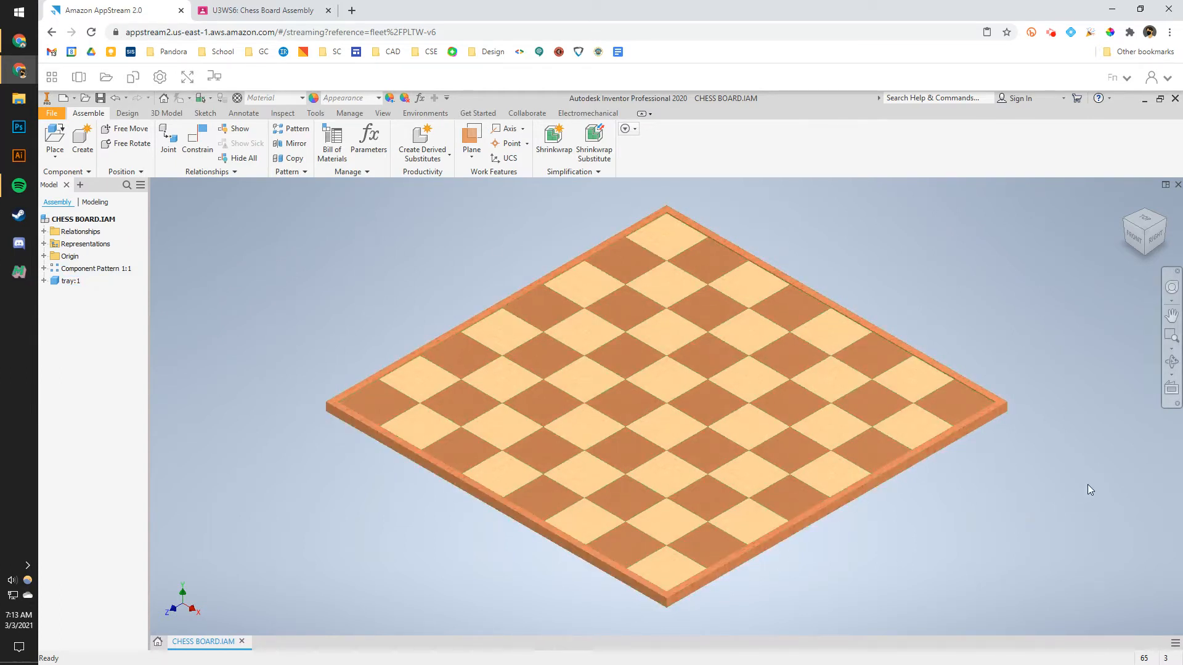
left_click(1047, 37)
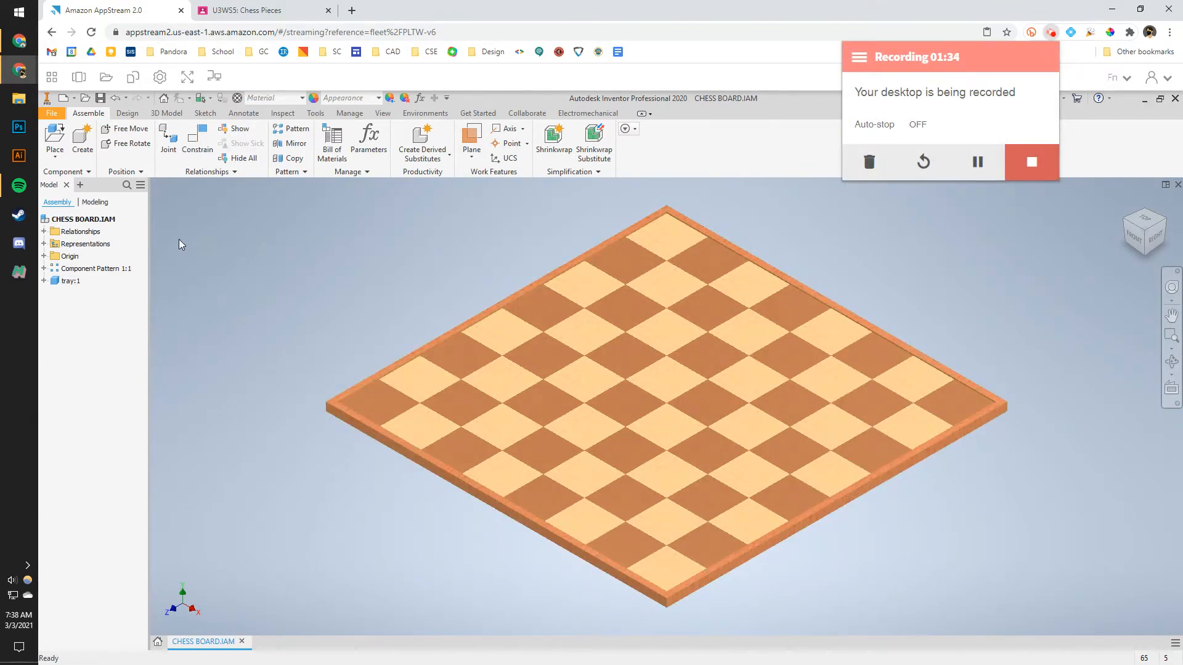
Place four copies of the pawn part from the CHESS folder in a row beside the board's upper-left edge
left_click(56, 138)
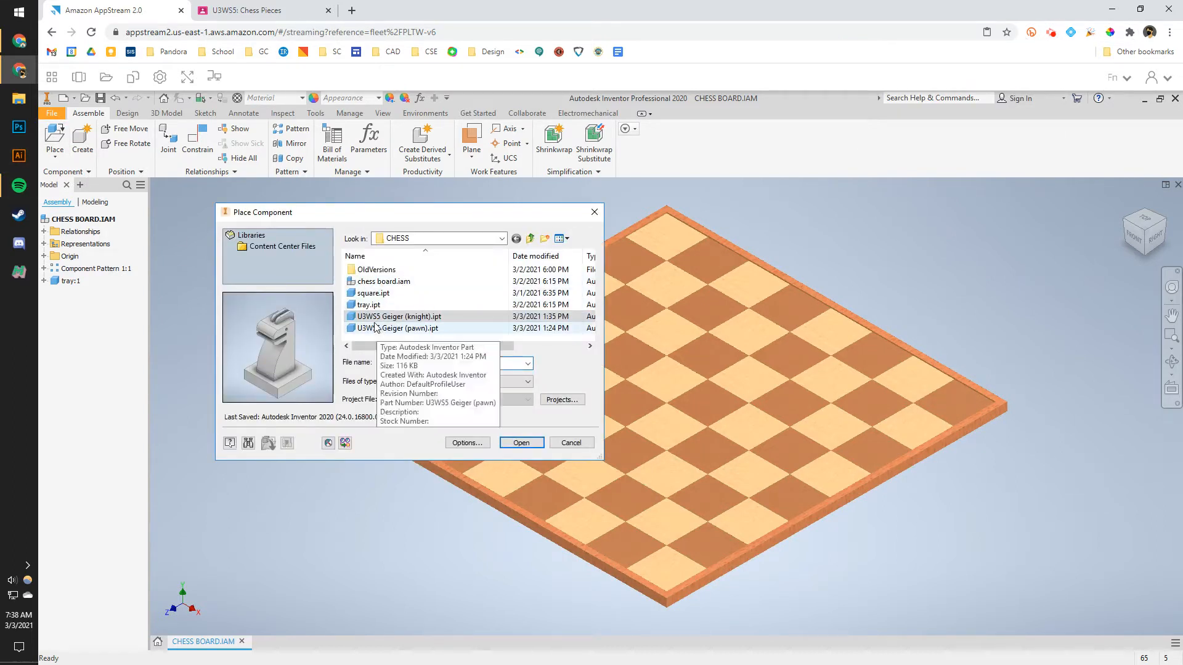
left_click(389, 329)
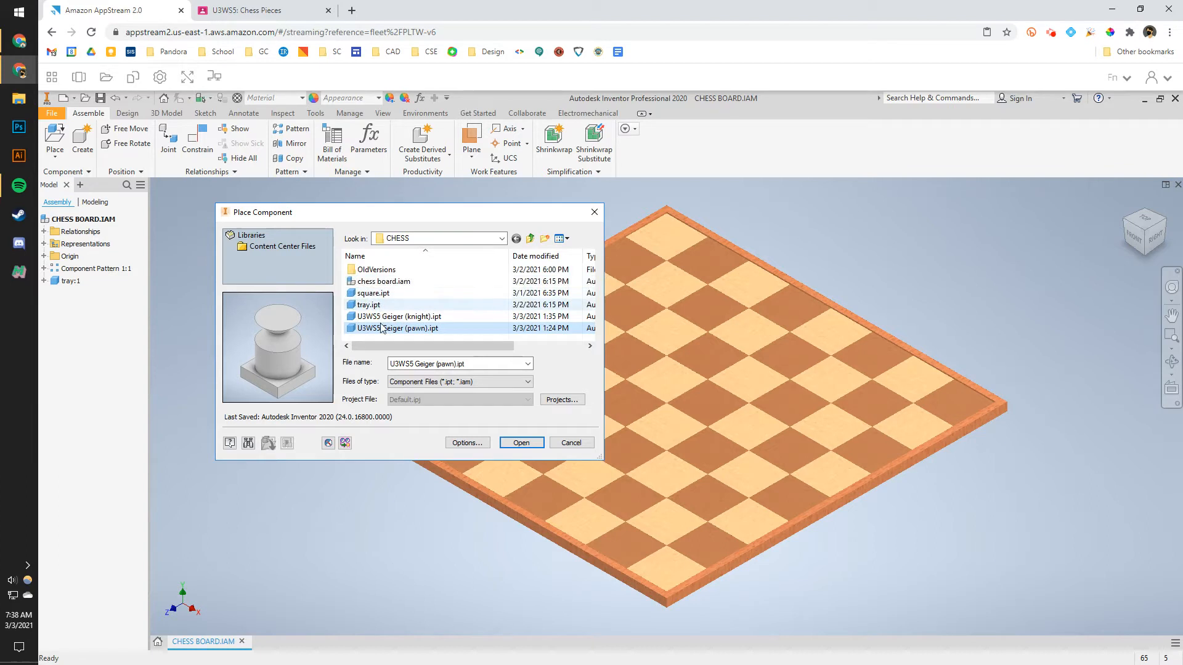
left_click(530, 238)
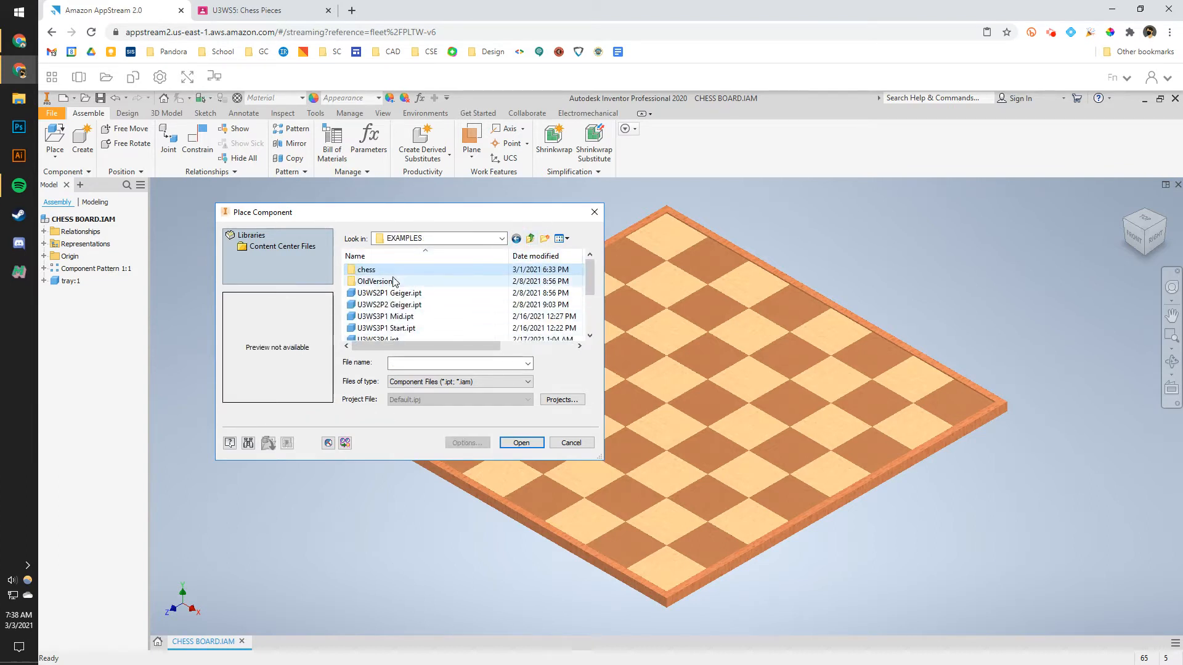
left_click(428, 270)
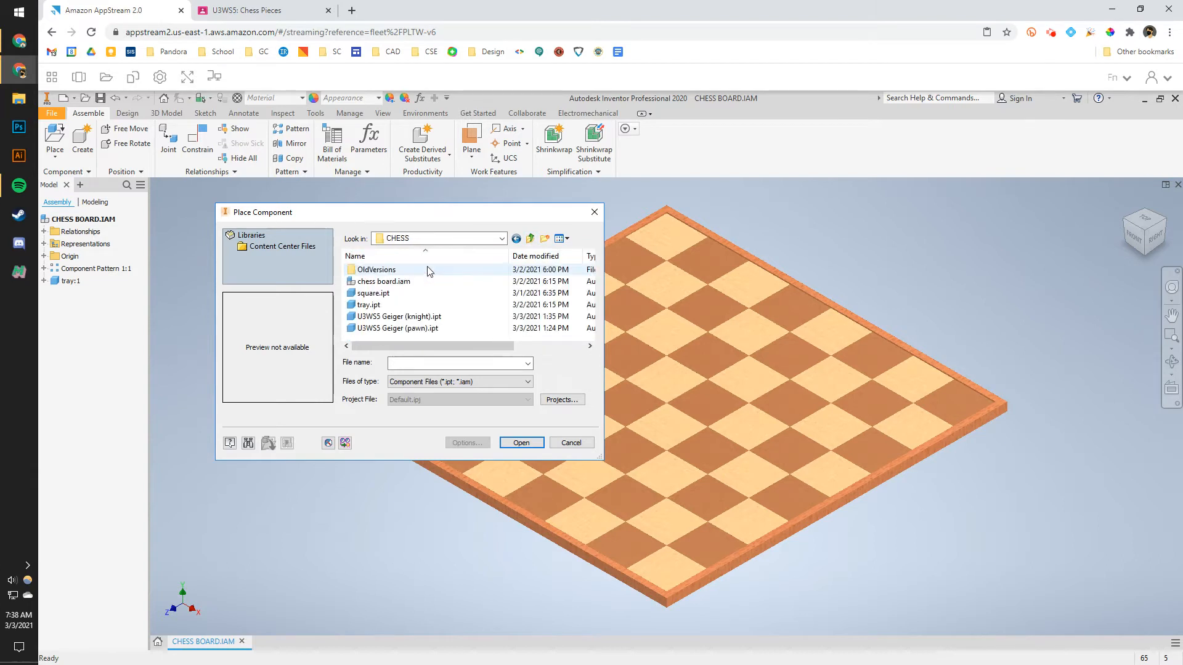
left_click(430, 329)
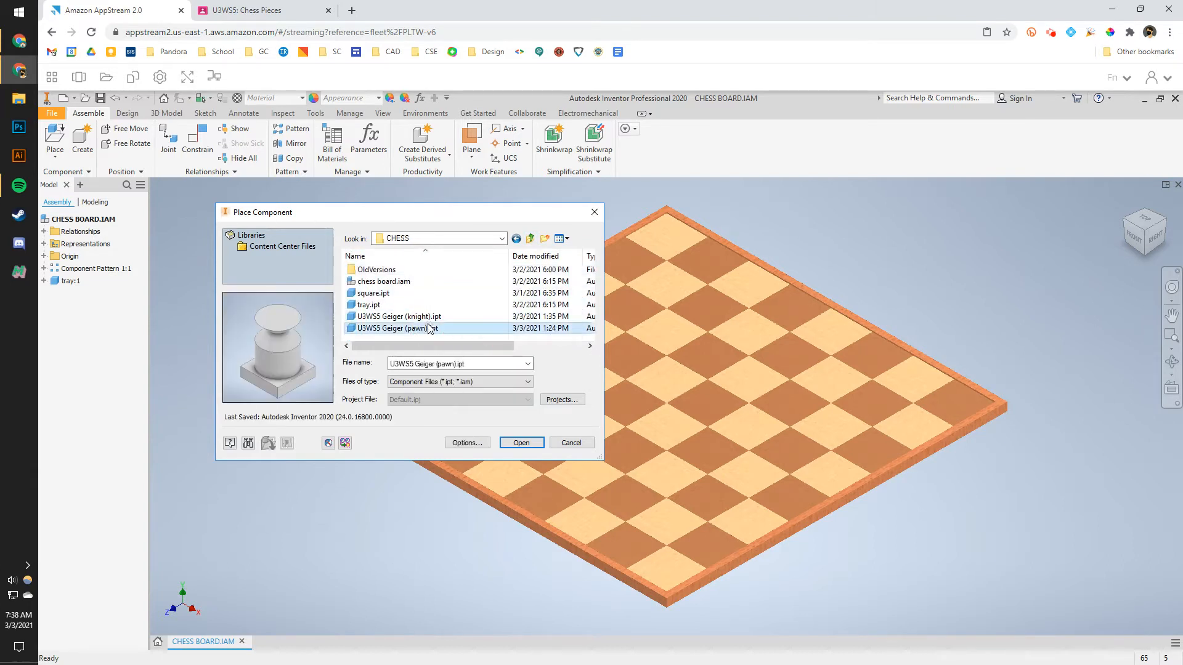
left_click(521, 443)
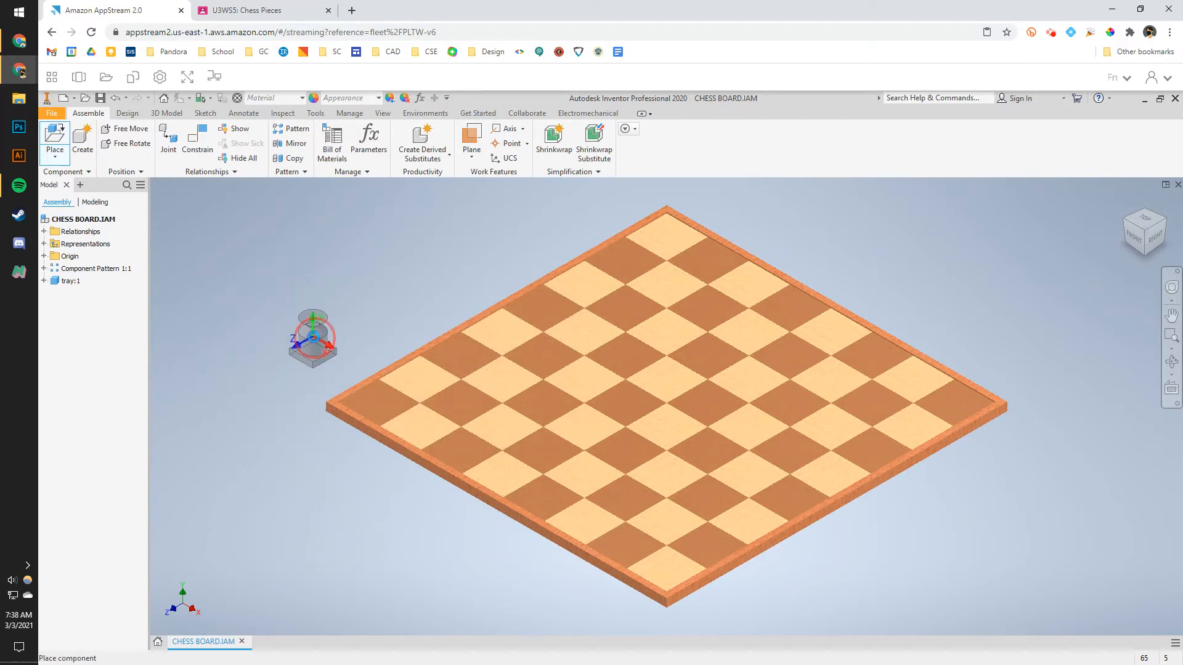
left_click(297, 342)
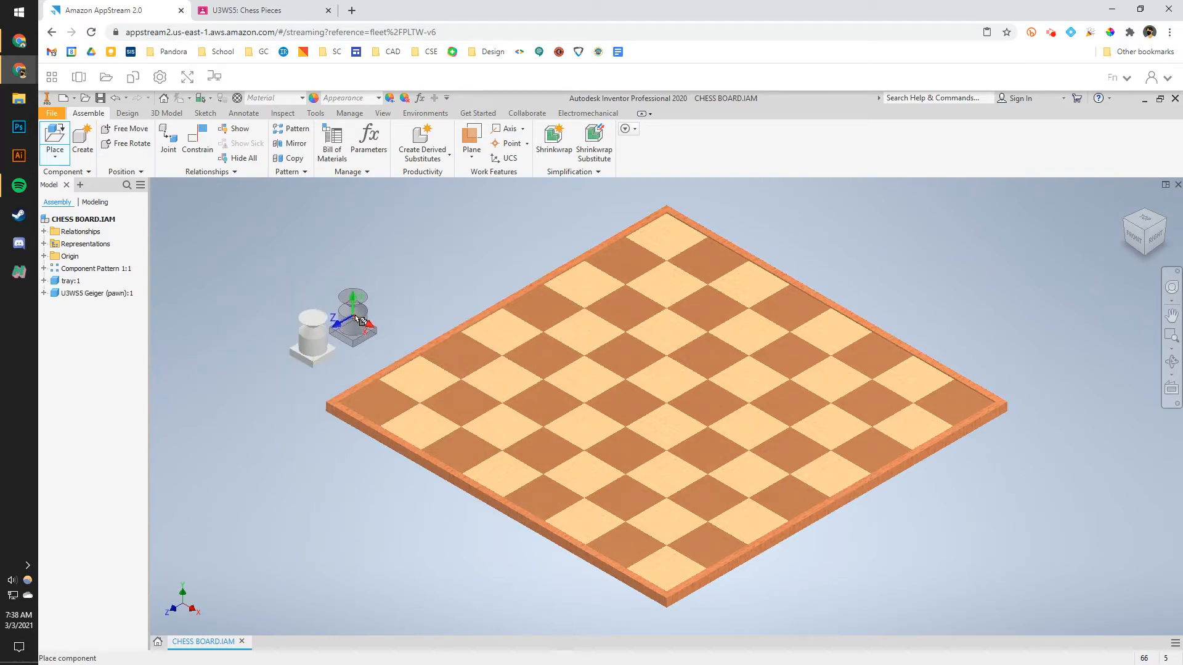
left_click(364, 302)
left_click(403, 281)
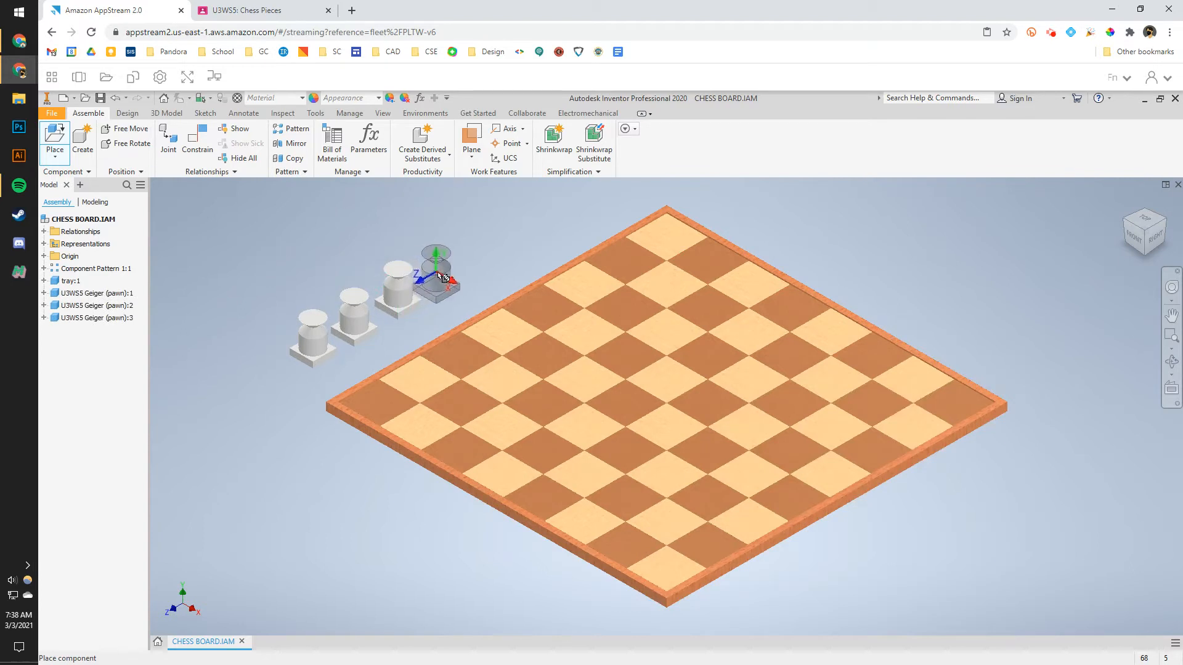
left_click(451, 266)
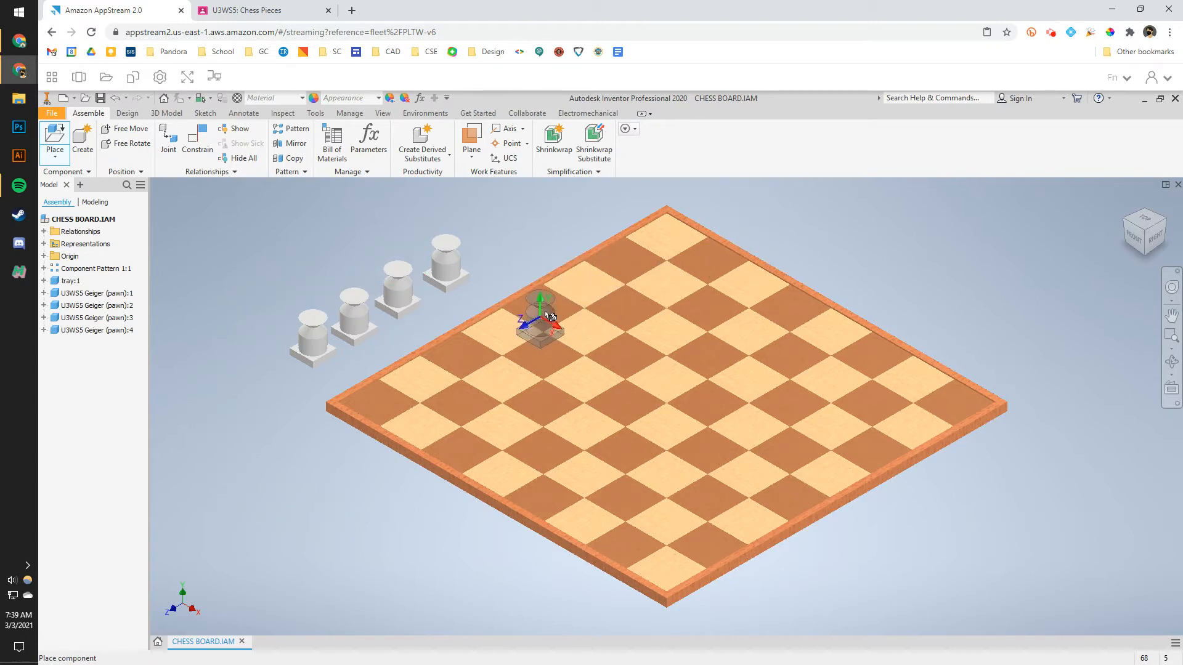
key("Escape")
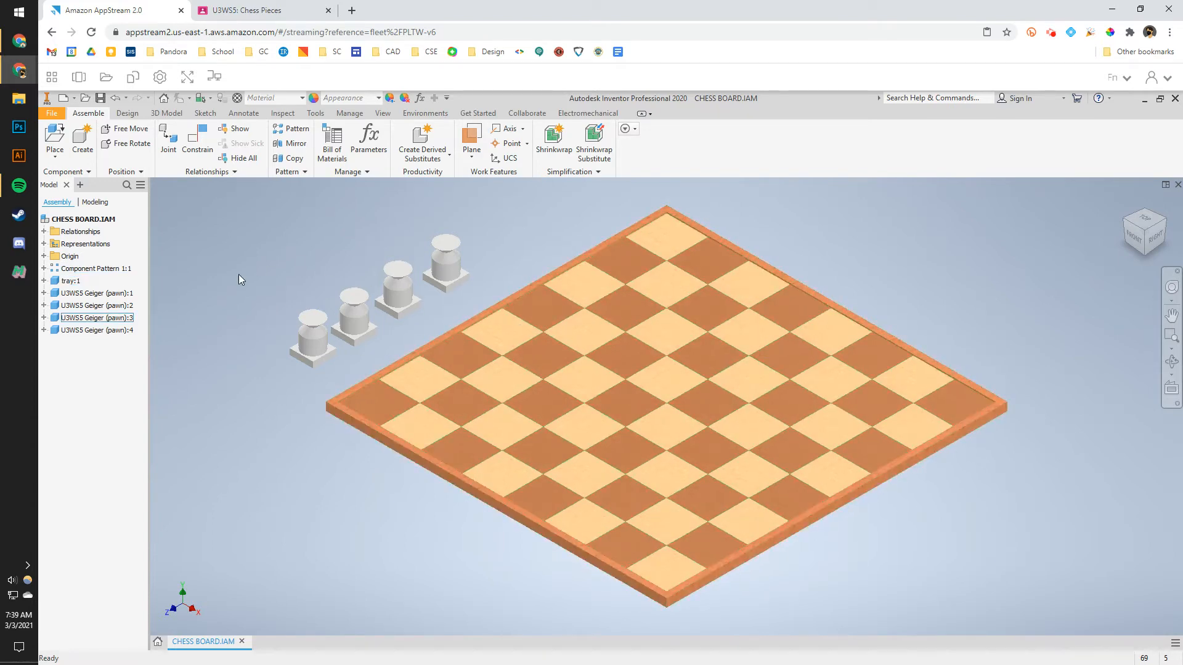
Add an Automatic joint from the first pawn's underside centre to the light edge square beside the board's left corner, and test the connection
left_click(172, 143)
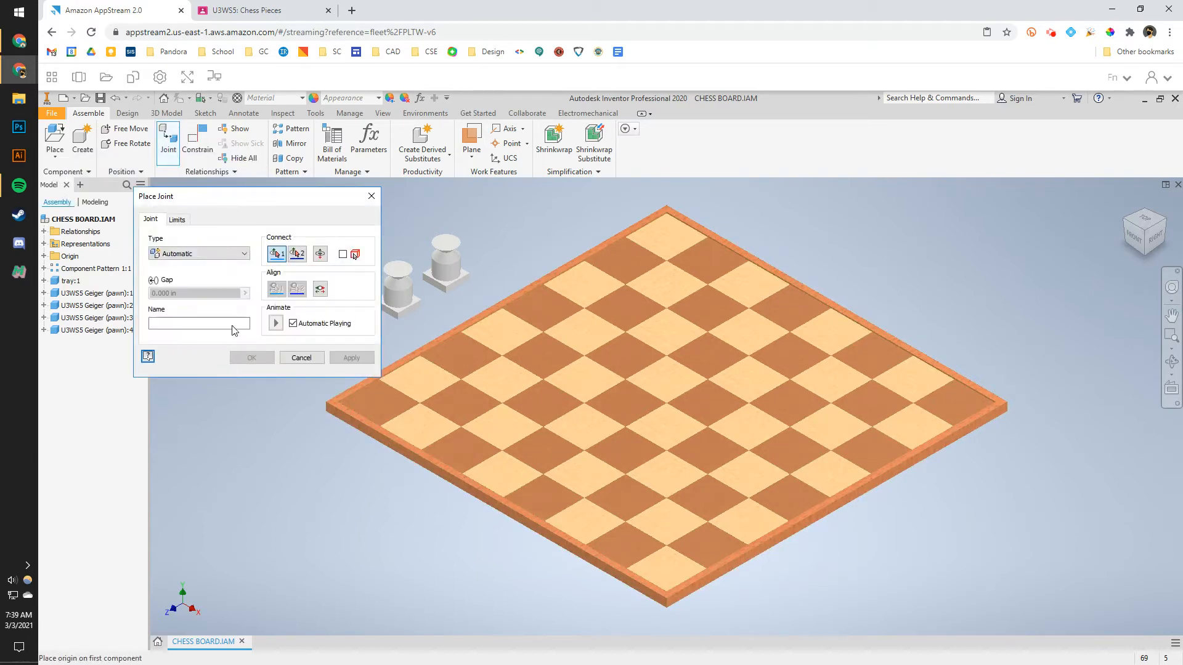
left_click_drag(261, 195, 994, 327)
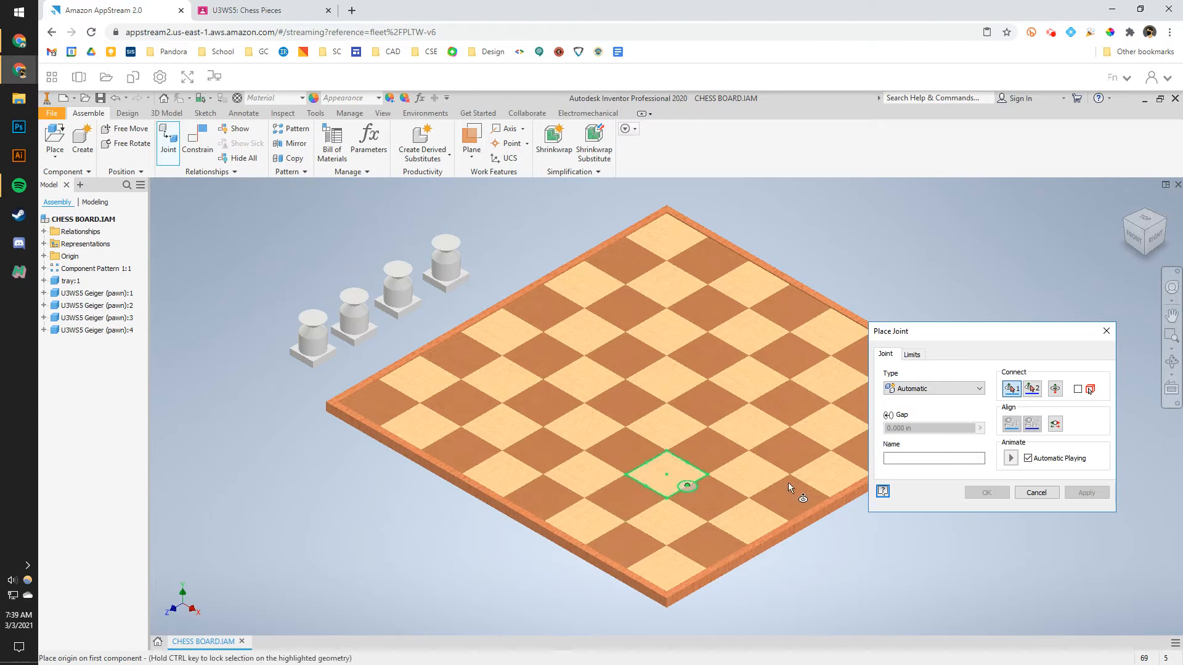
left_click(951, 392)
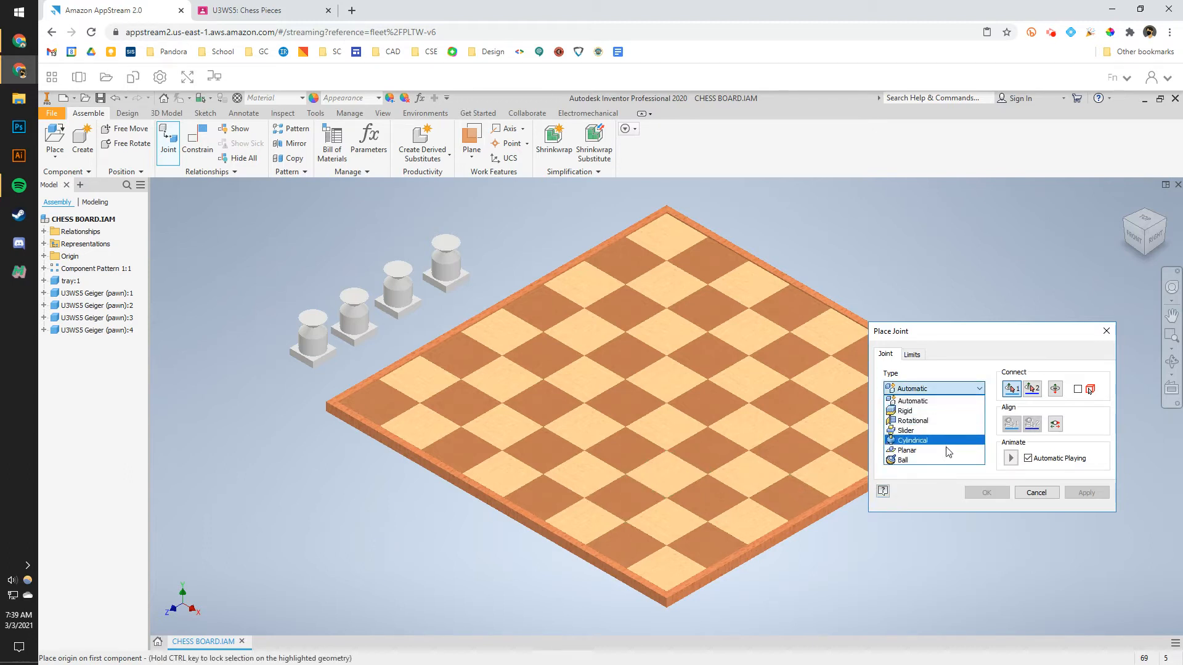
left_click(954, 401)
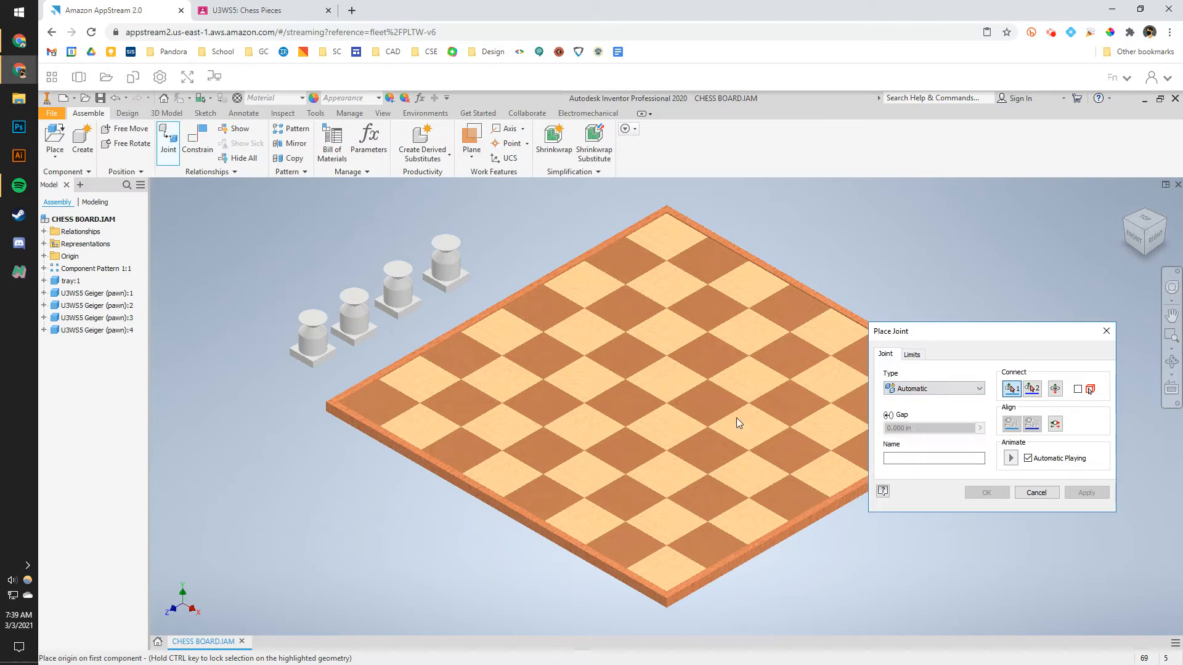
left_click(1143, 256)
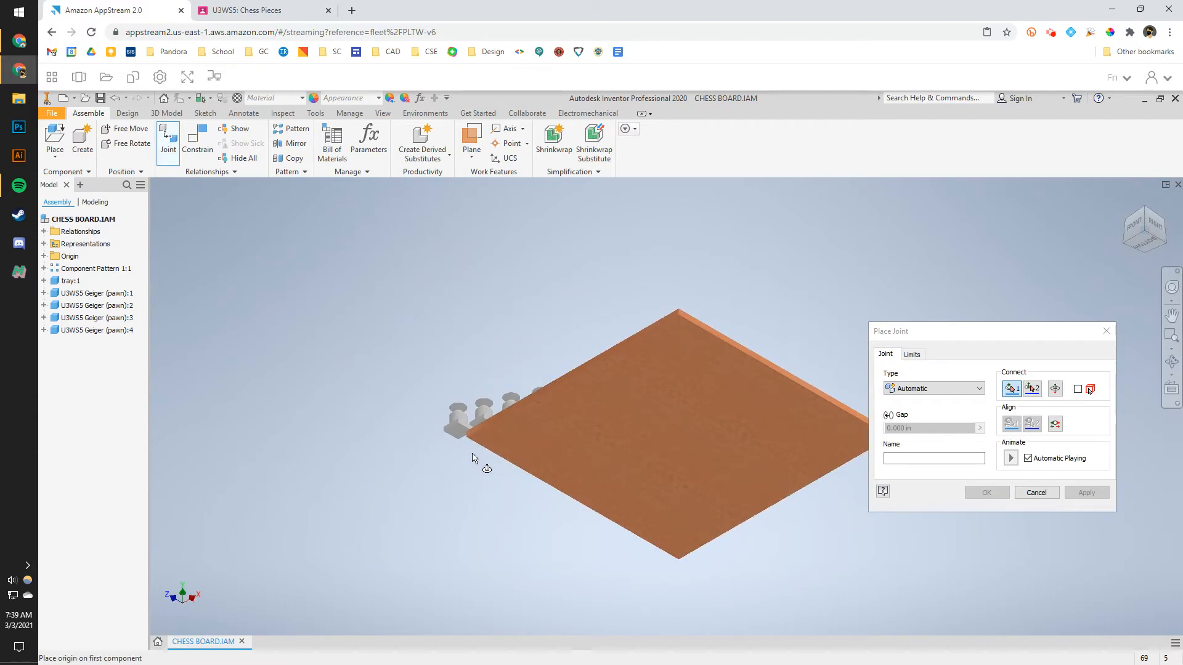
scroll(473, 458, "up", 4)
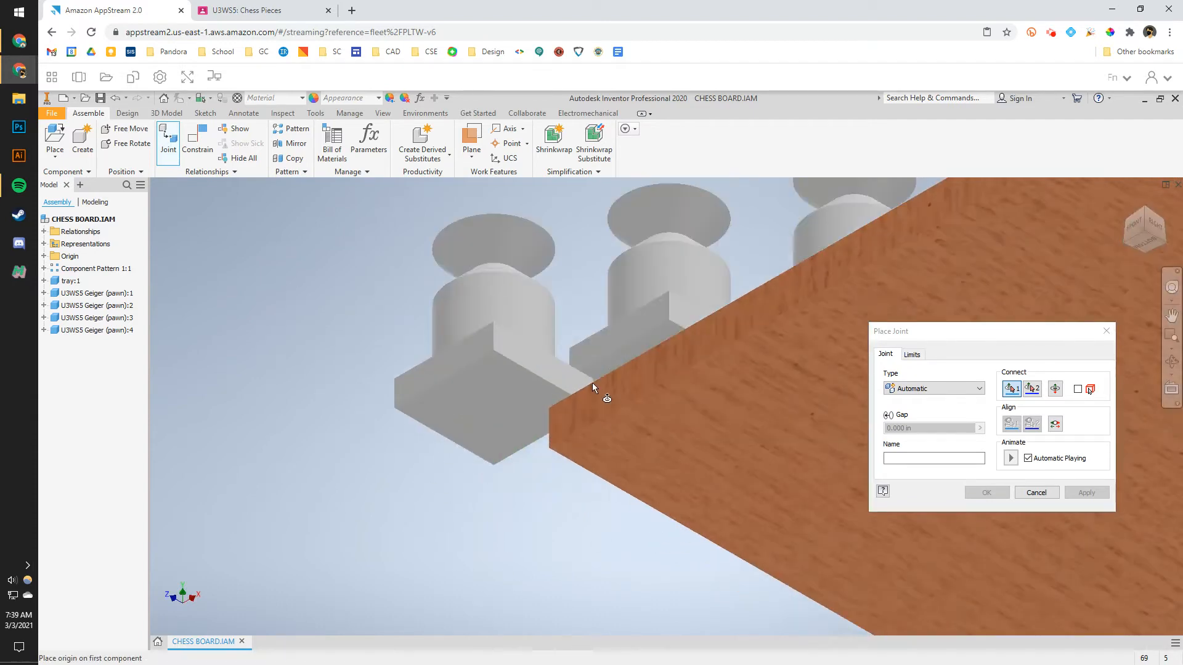
left_click(498, 408)
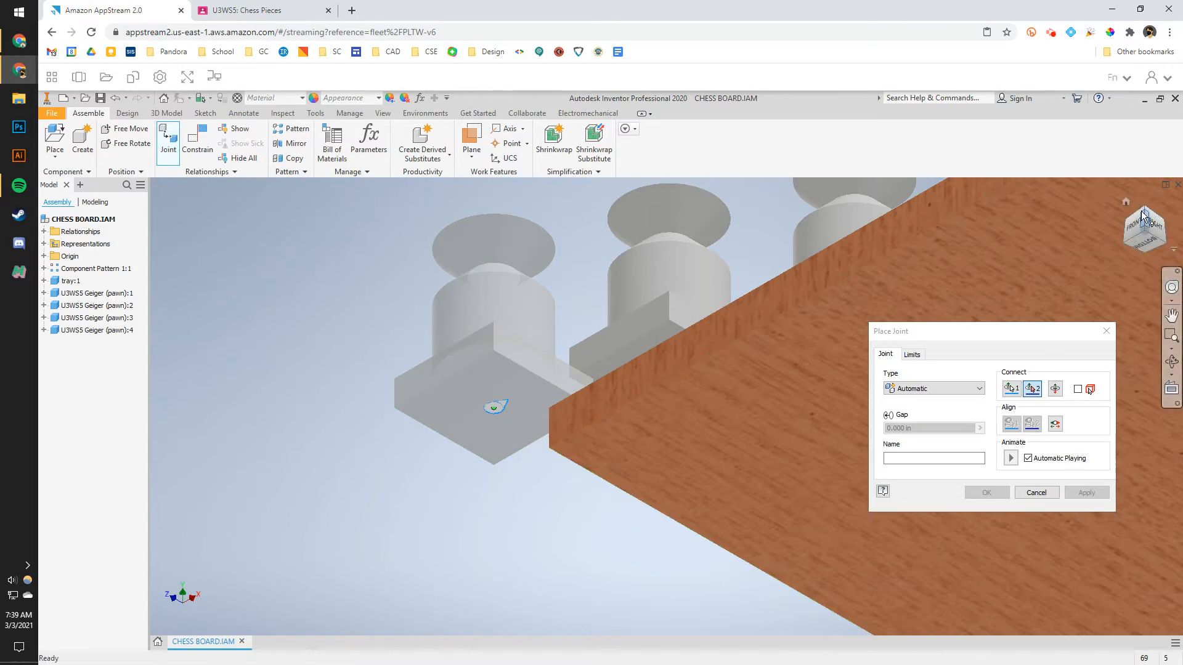
left_click(1144, 212)
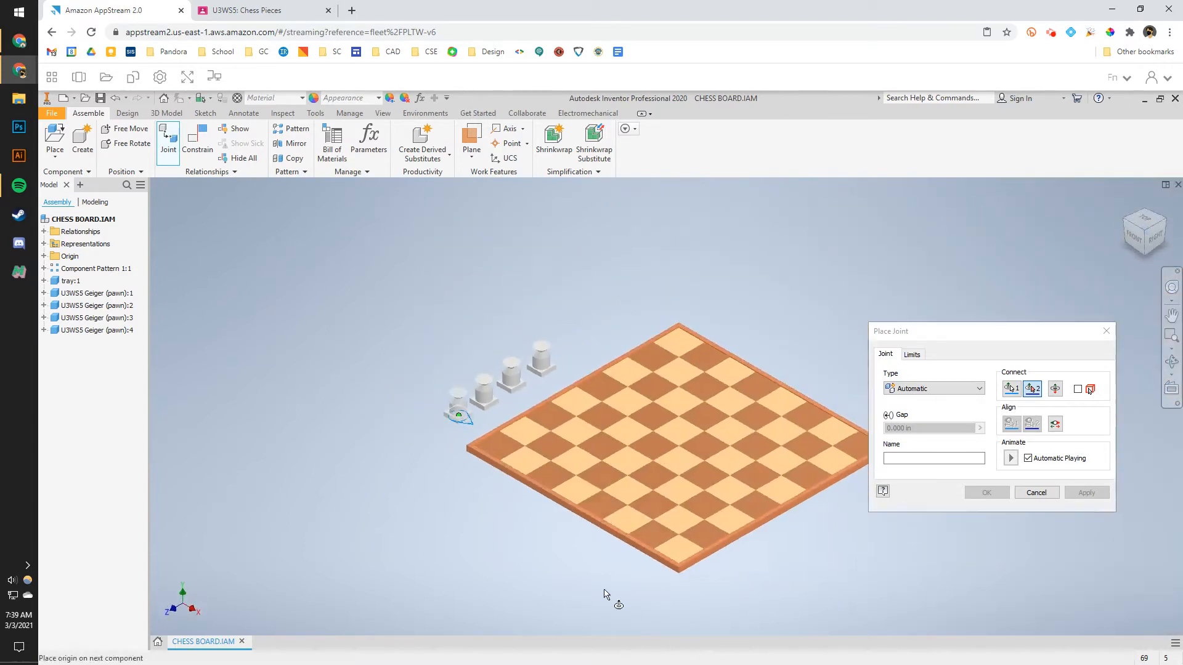
scroll(528, 439, "up", 5)
left_click(534, 428)
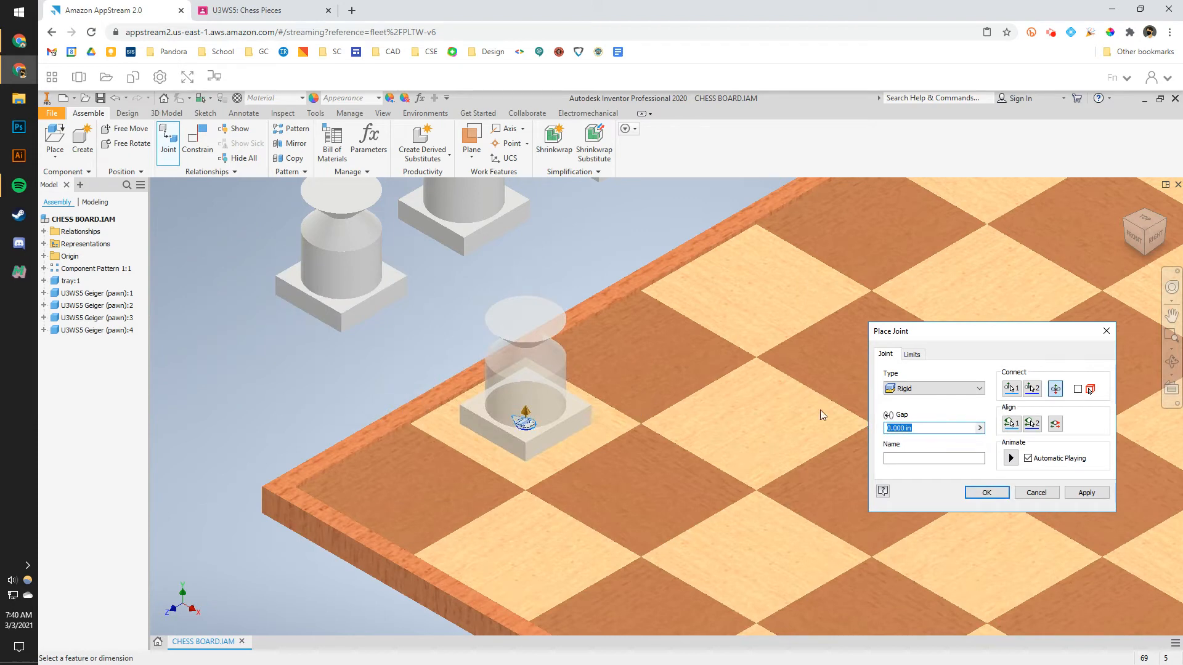
left_click(986, 493)
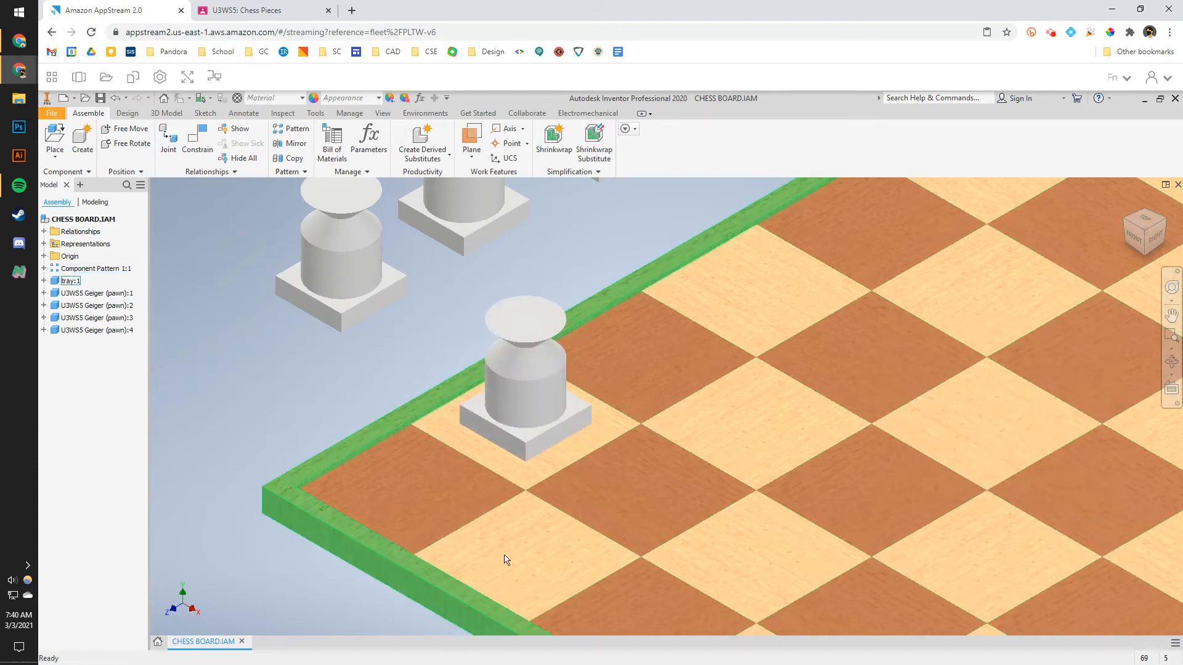
left_click_drag(509, 378, 574, 395)
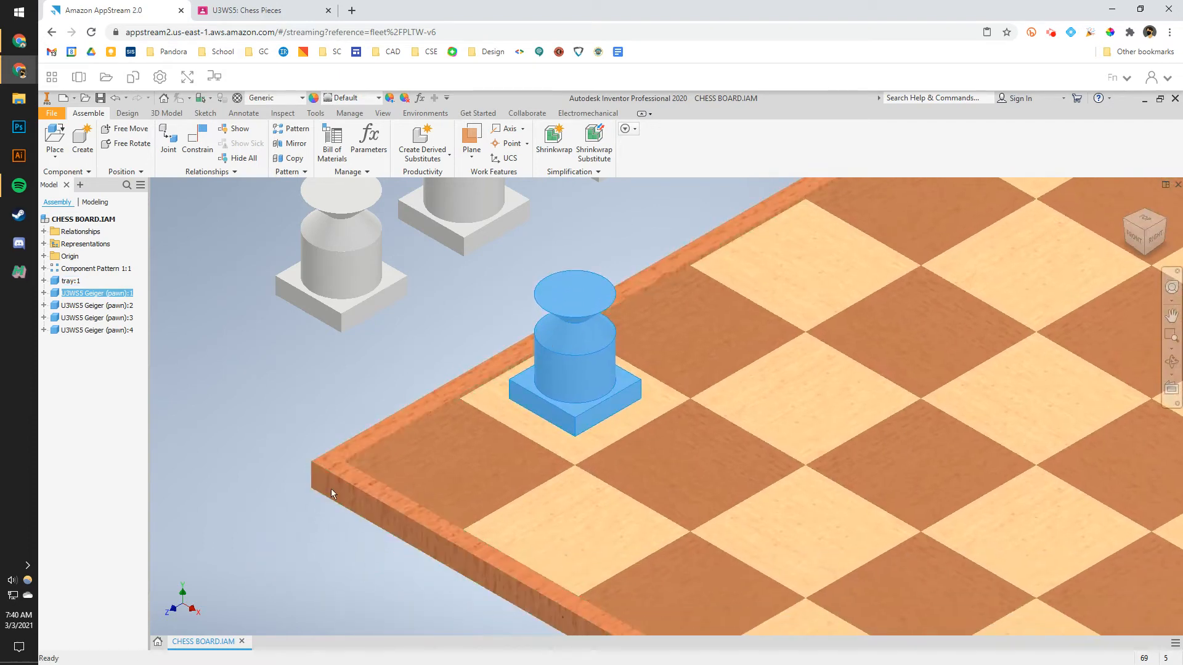
left_click(259, 483)
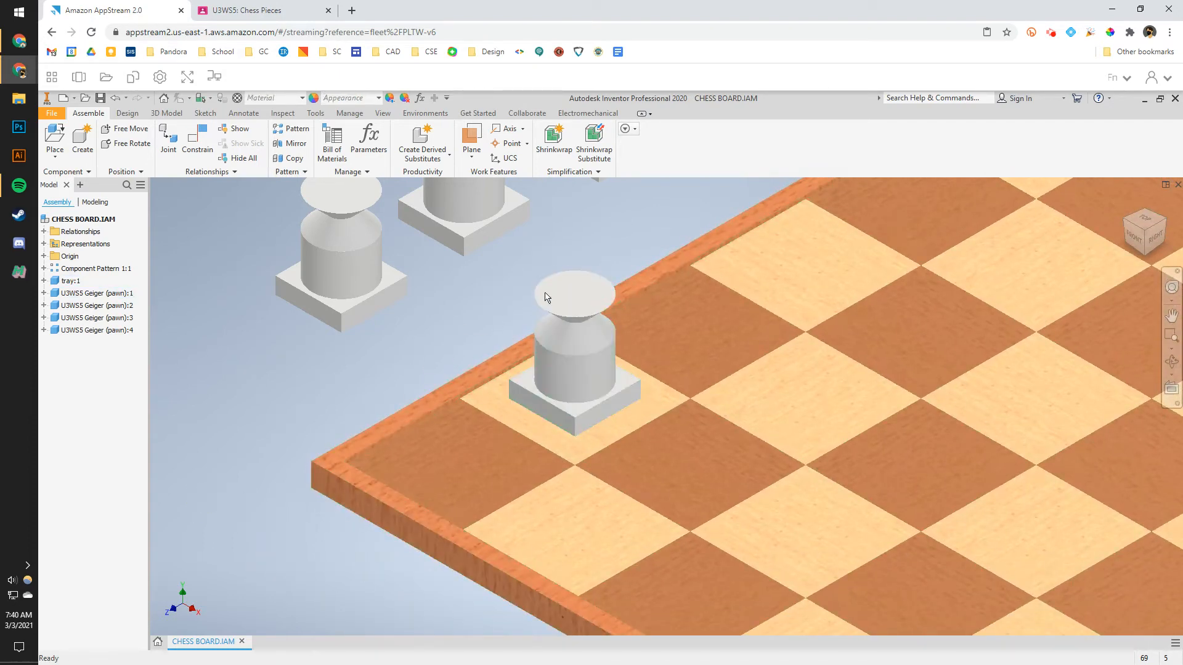
Set the appearance of the pawn standing on the board to Glossy - Black
left_click(566, 368)
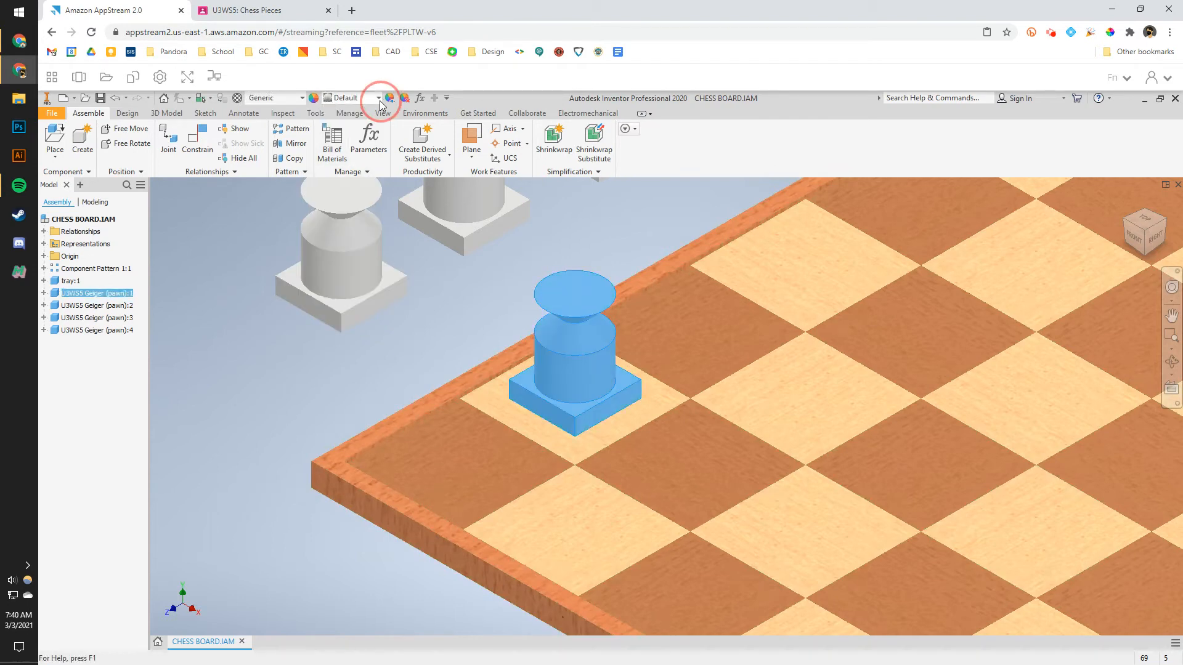
left_click(378, 98)
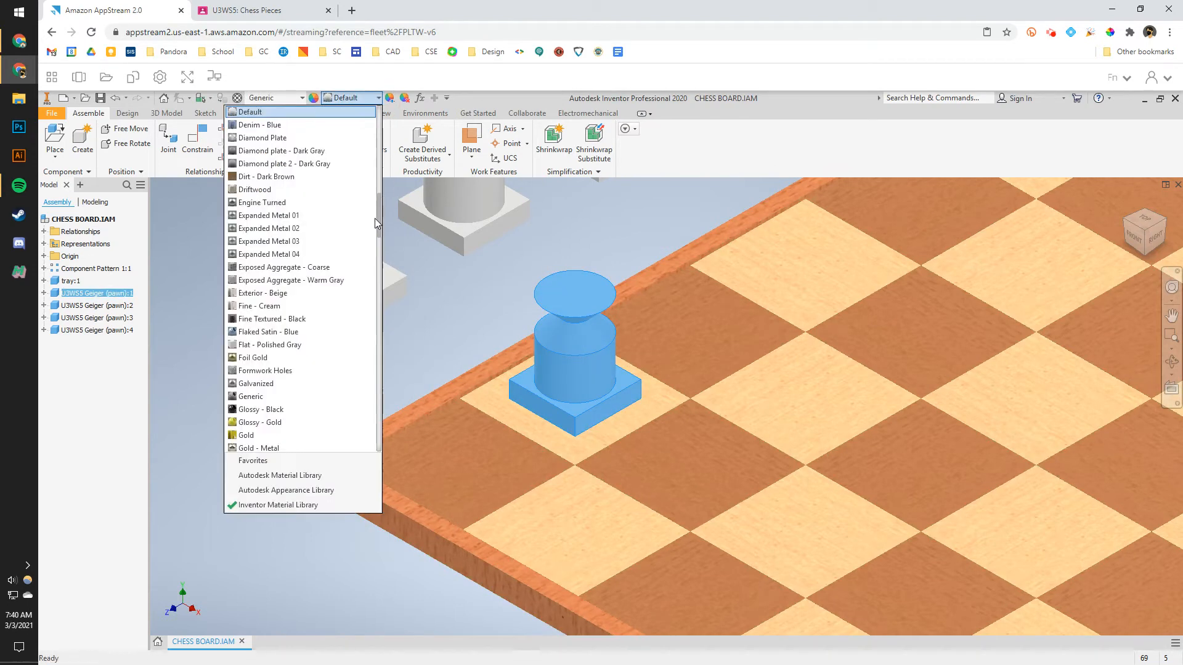
left_click(292, 411)
left_click(456, 321)
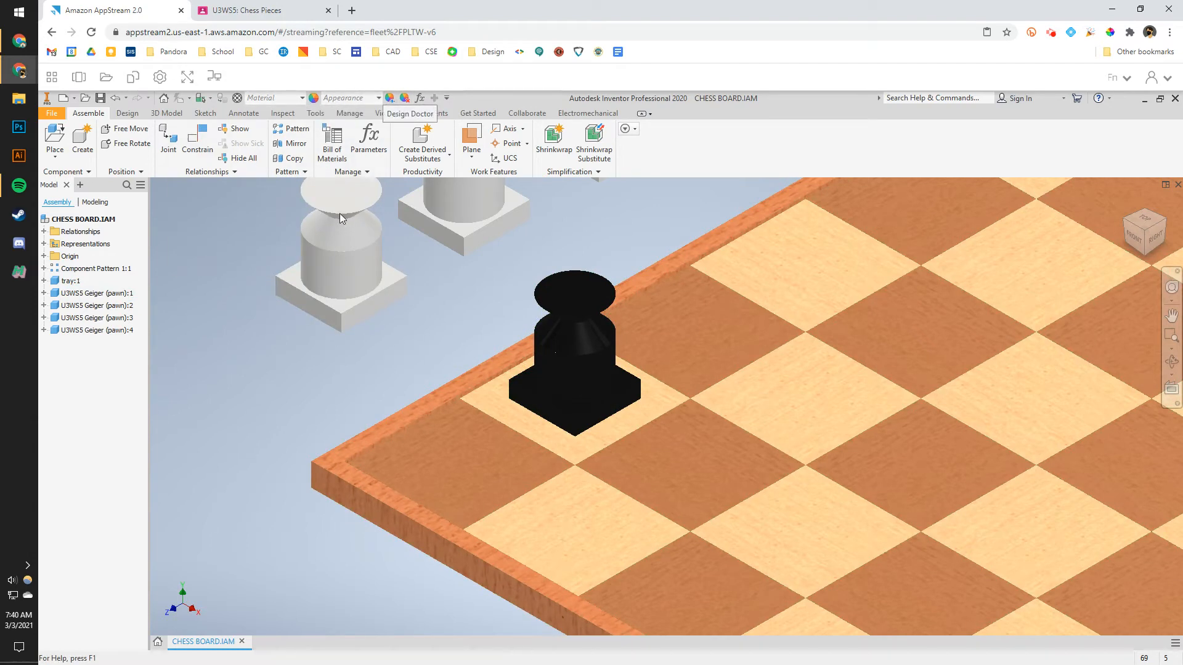
Place two copies of the knight part from the CHESS folder off the board, beside the loose pawns near the corner
scroll(295, 305, "up", 2)
scroll(296, 308, "down", 4)
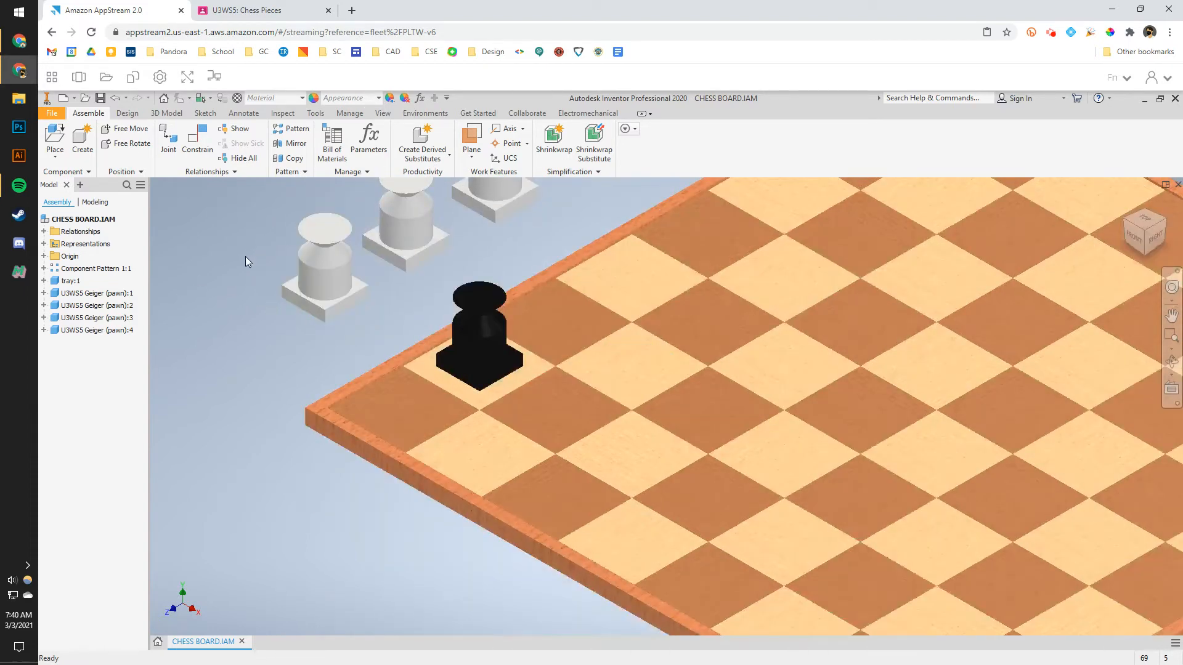
left_click(55, 139)
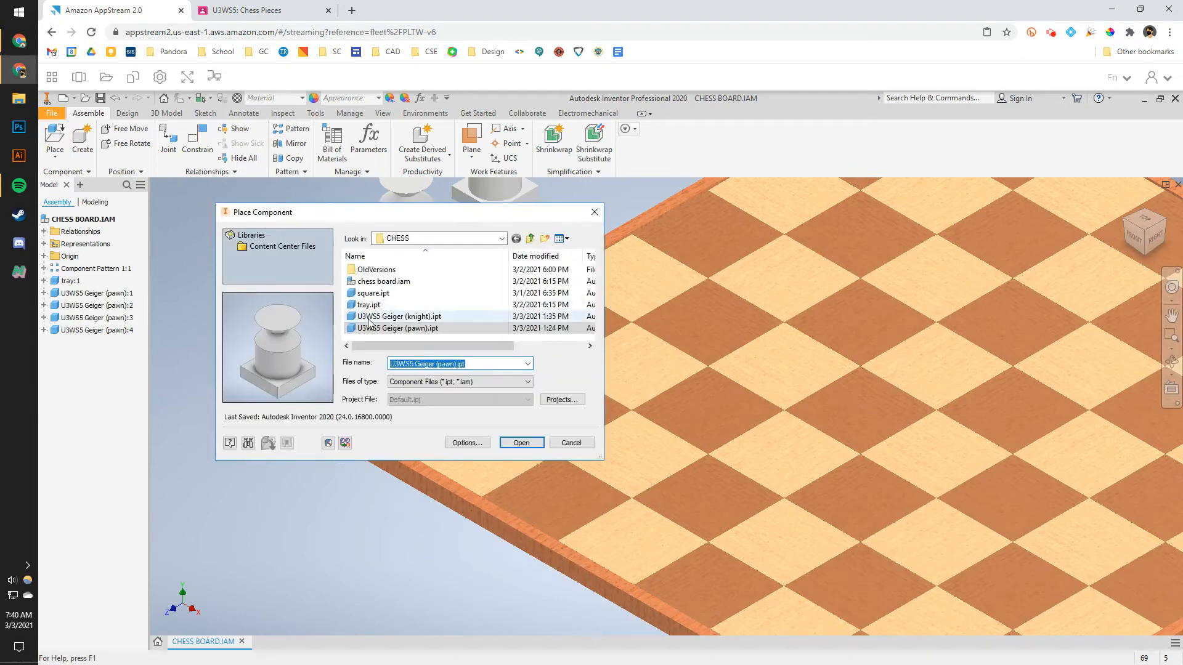
left_click(394, 317)
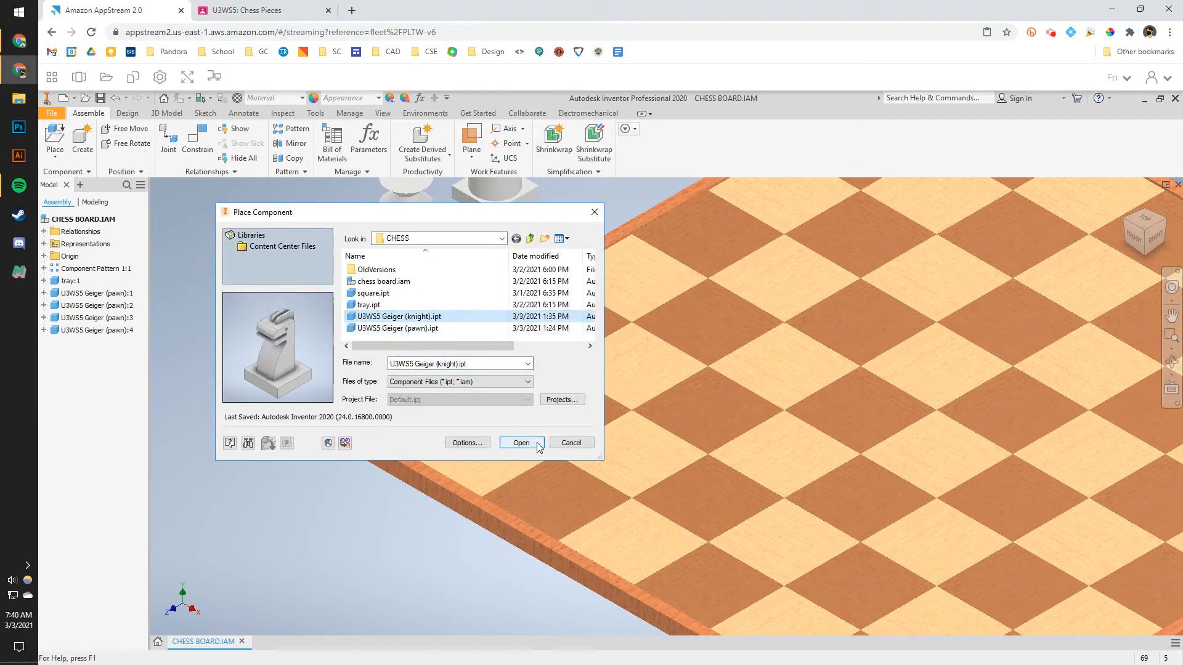
key("Tab")
key("Return")
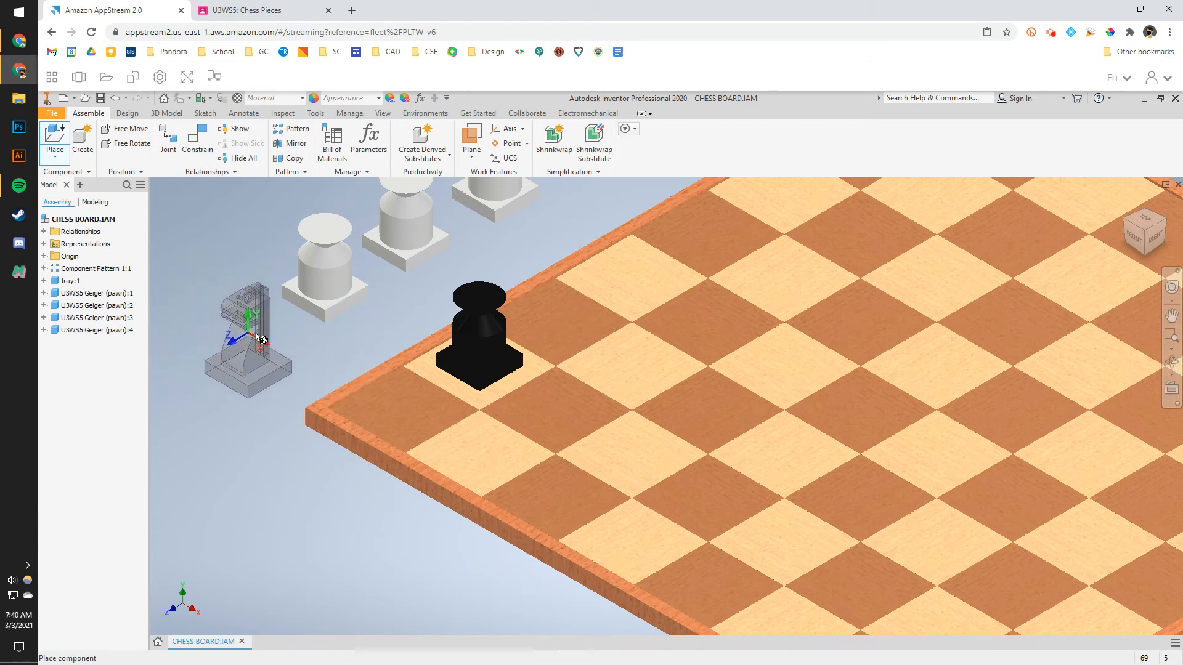
left_click(266, 339)
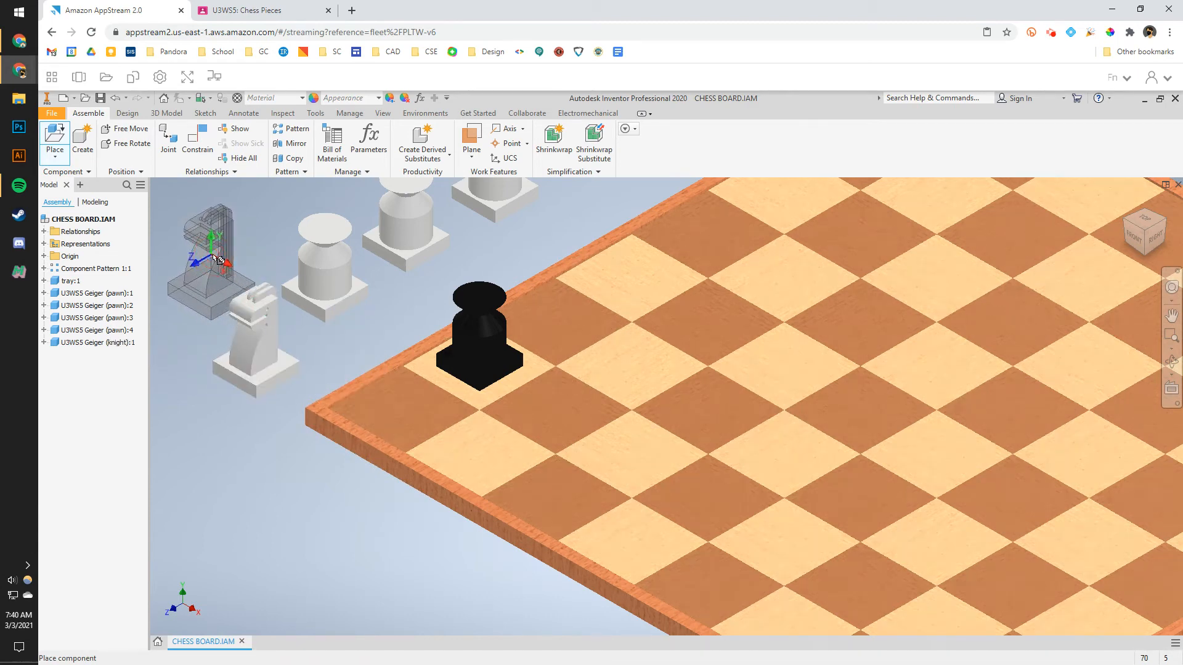
left_click(220, 260)
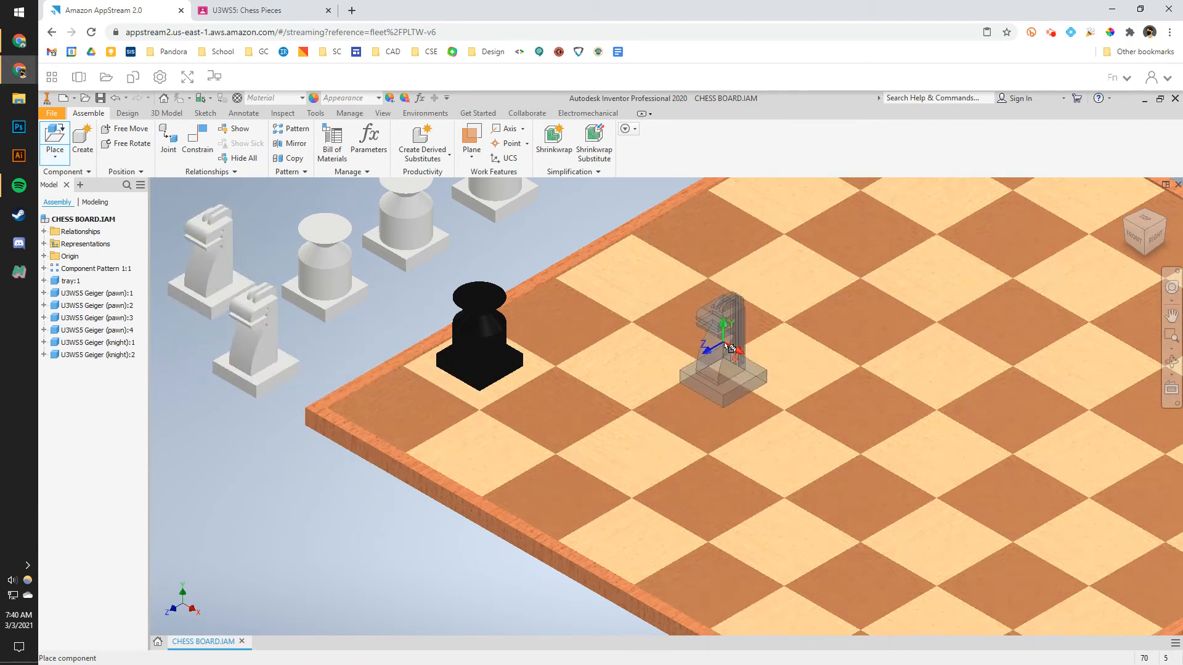
key("Escape")
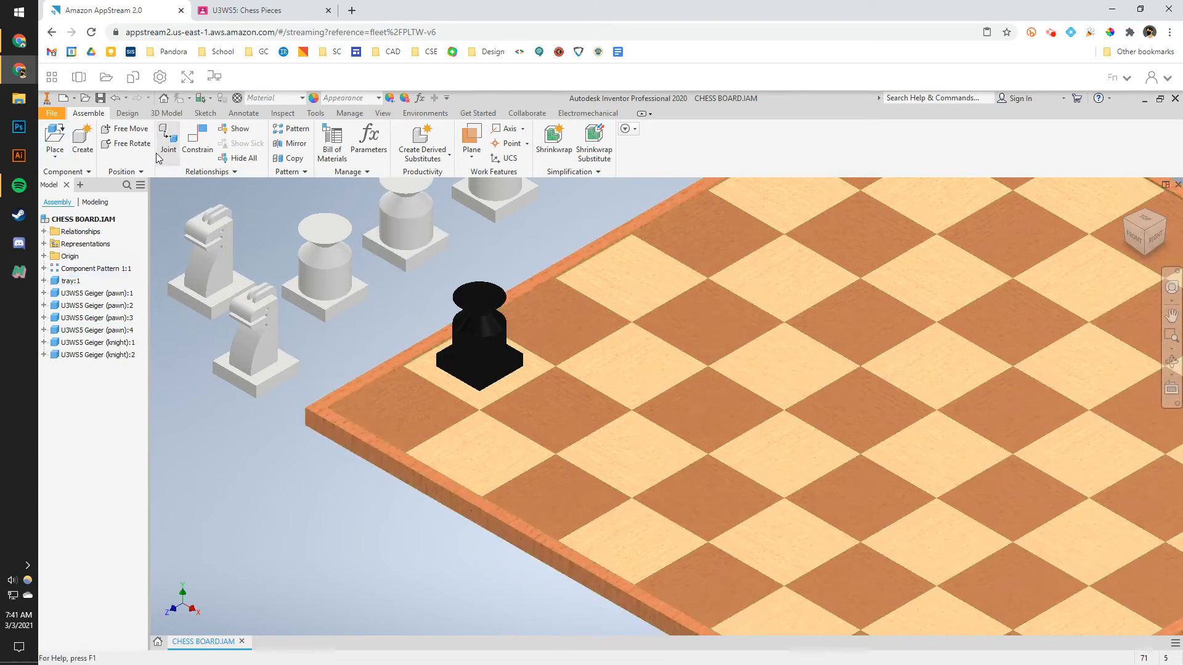
left_click(166, 137)
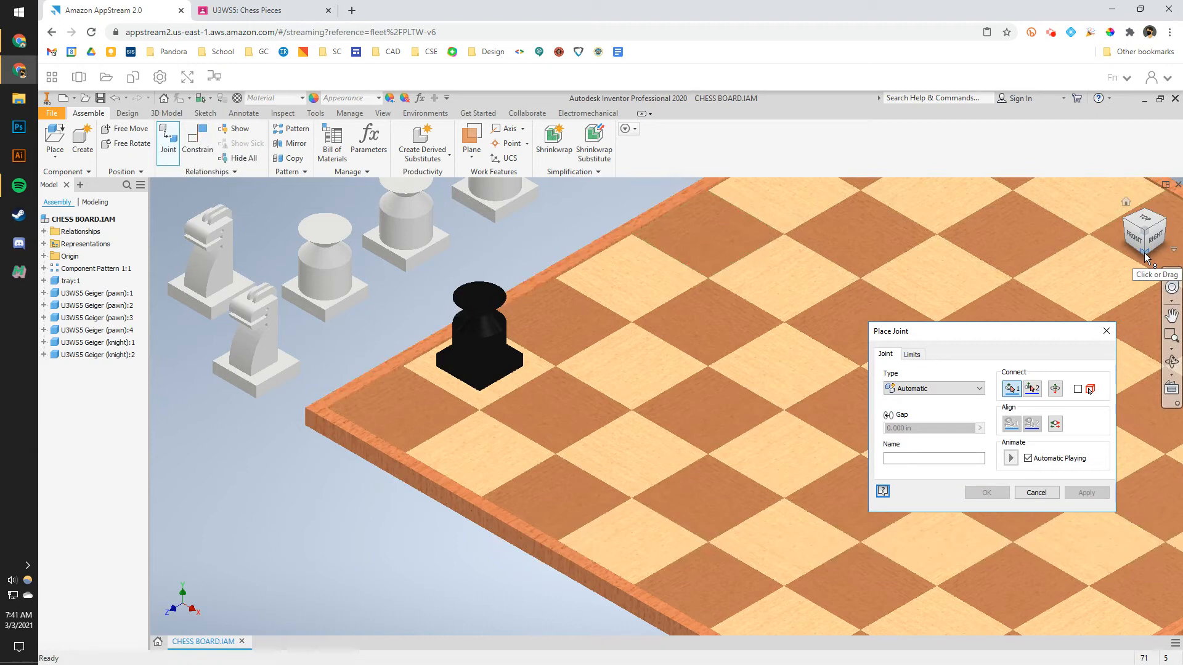
left_click(556, 409)
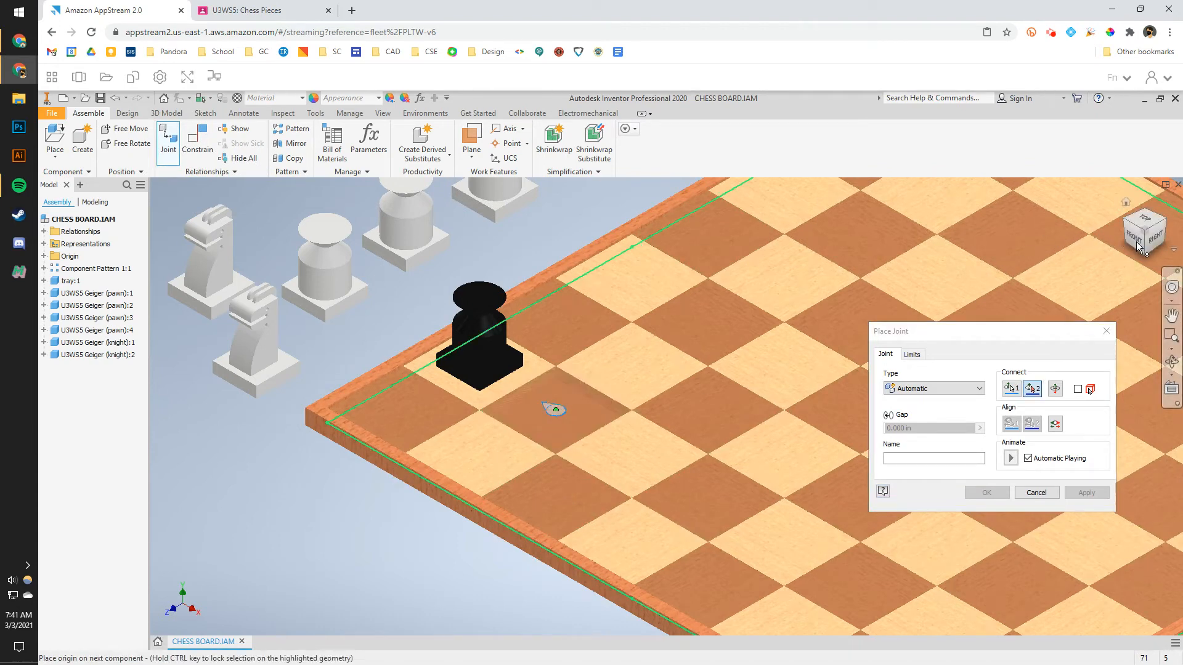
left_click(1146, 258)
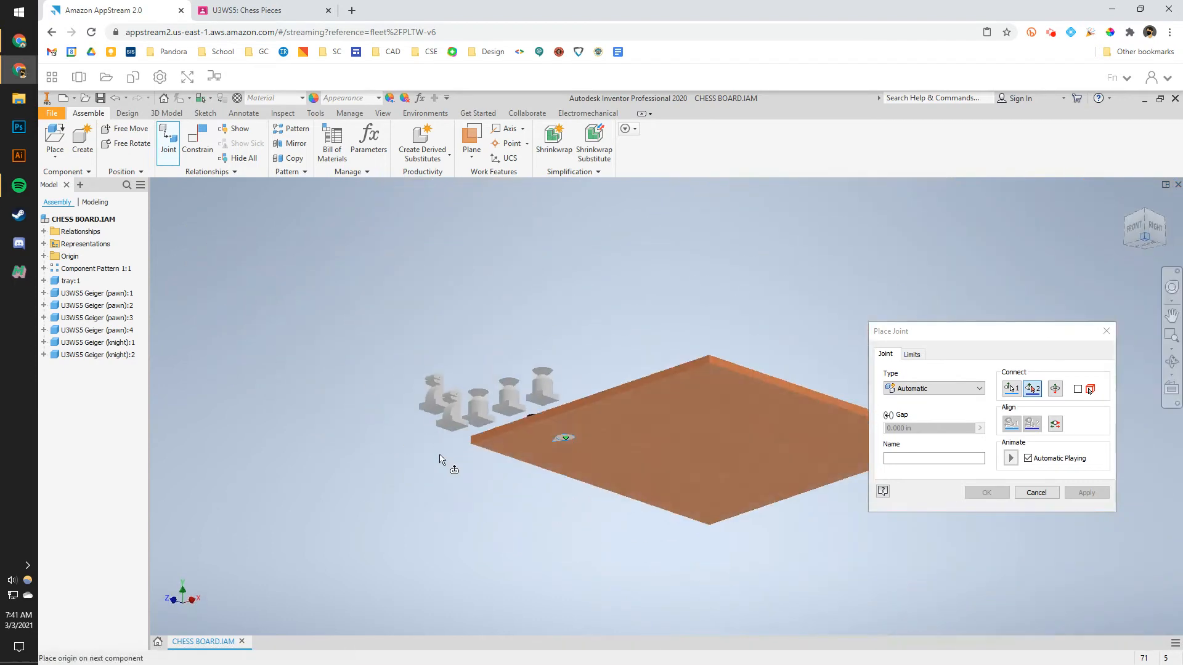
left_click(473, 427)
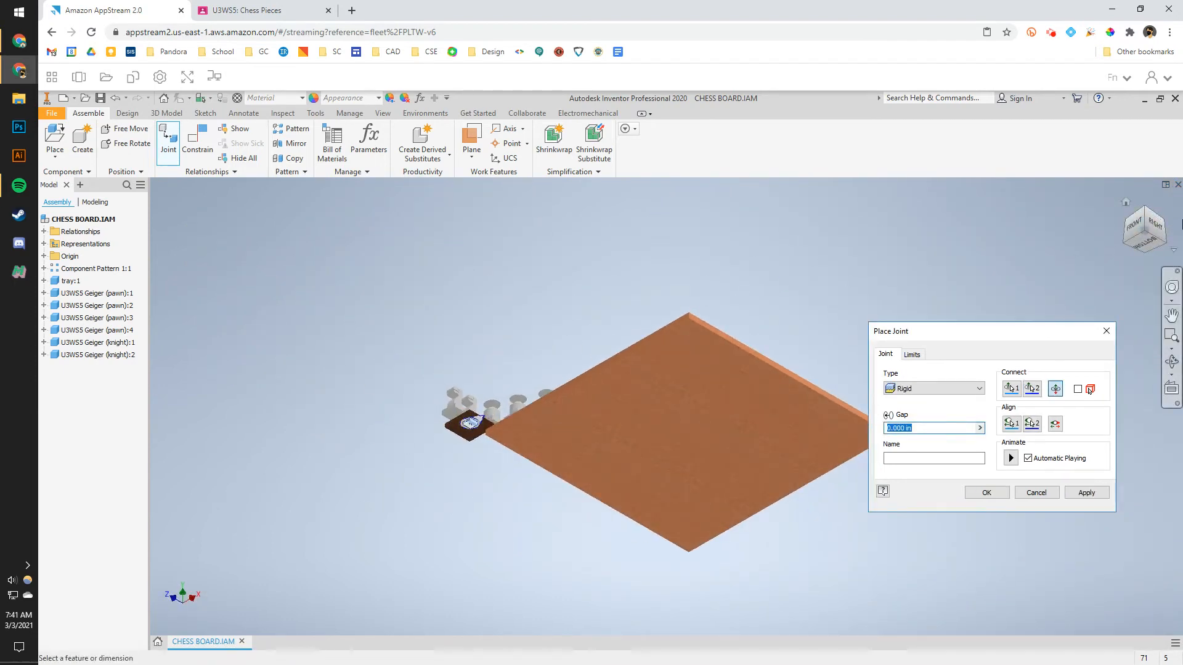
left_click(1142, 216)
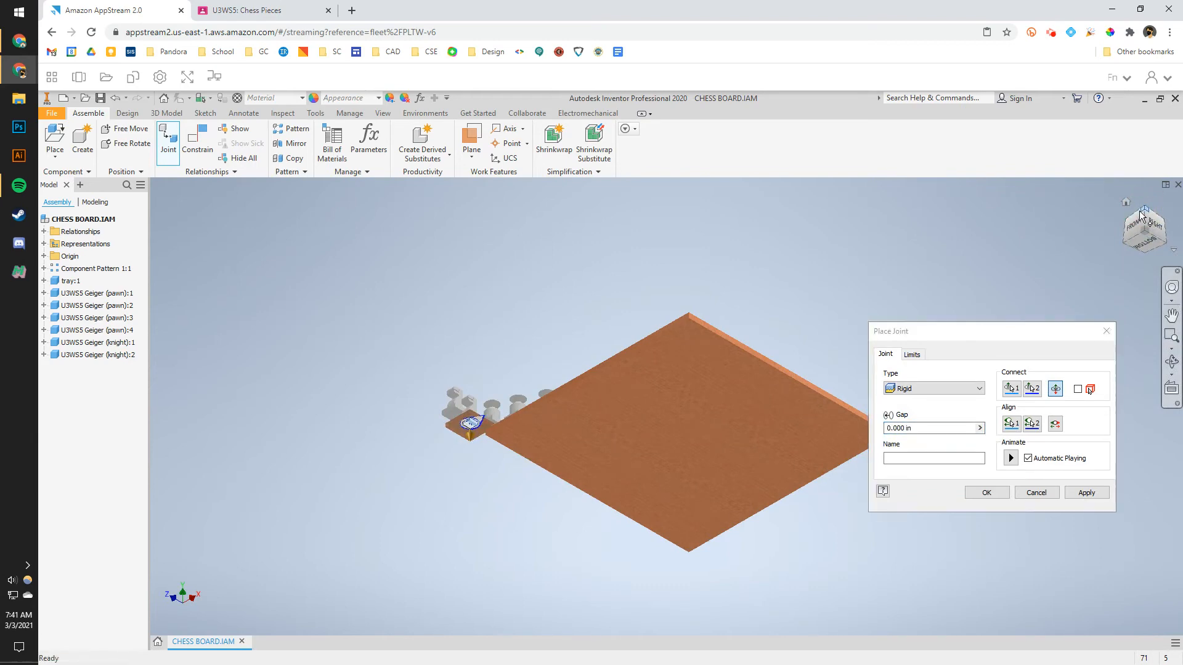
scroll(555, 440, "up", 5)
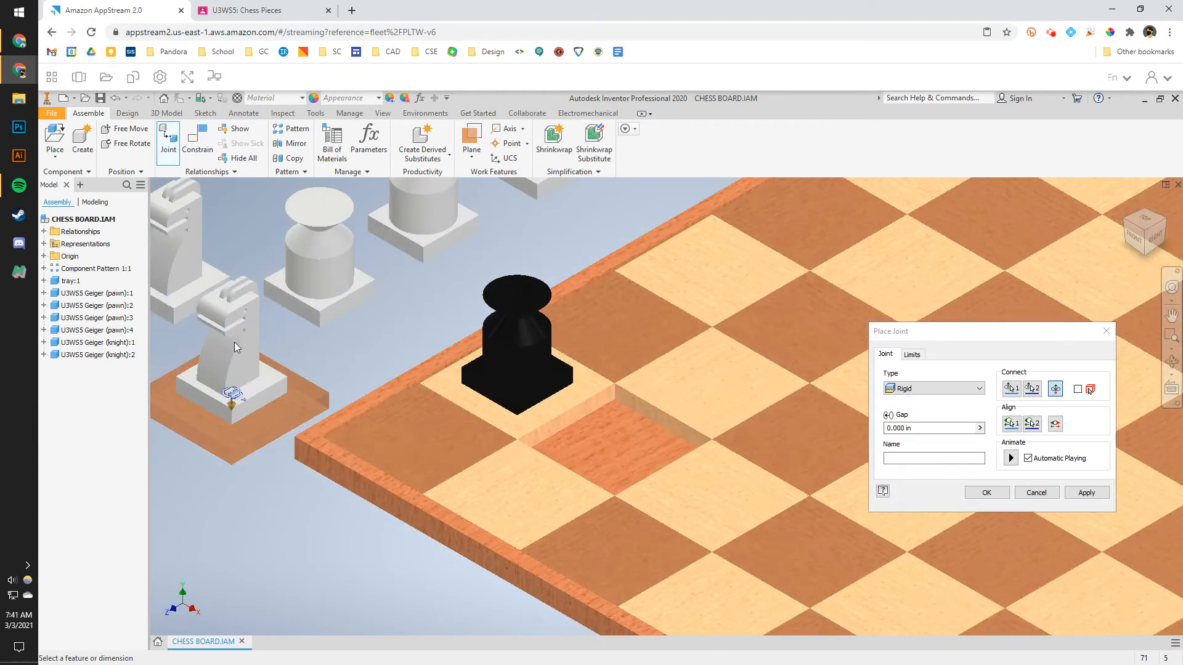
left_click(1036, 492)
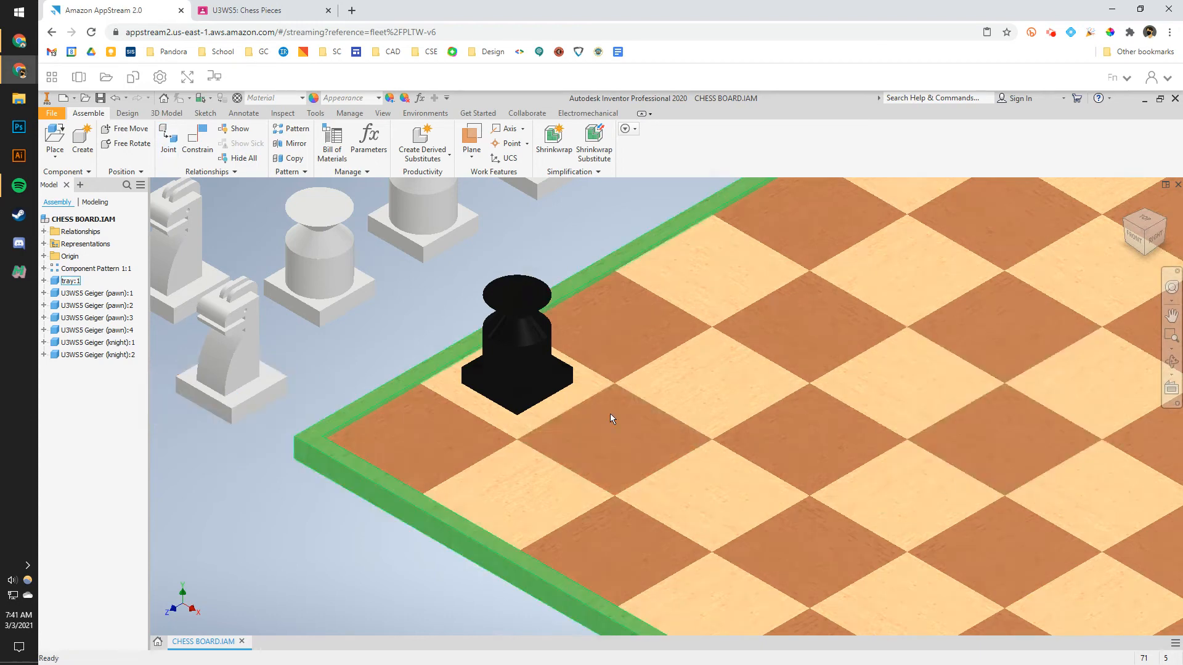
Connect the first knight's underside centre to the centre of the light square on the other side of the dark corner square with an Automatic joint
left_click(167, 141)
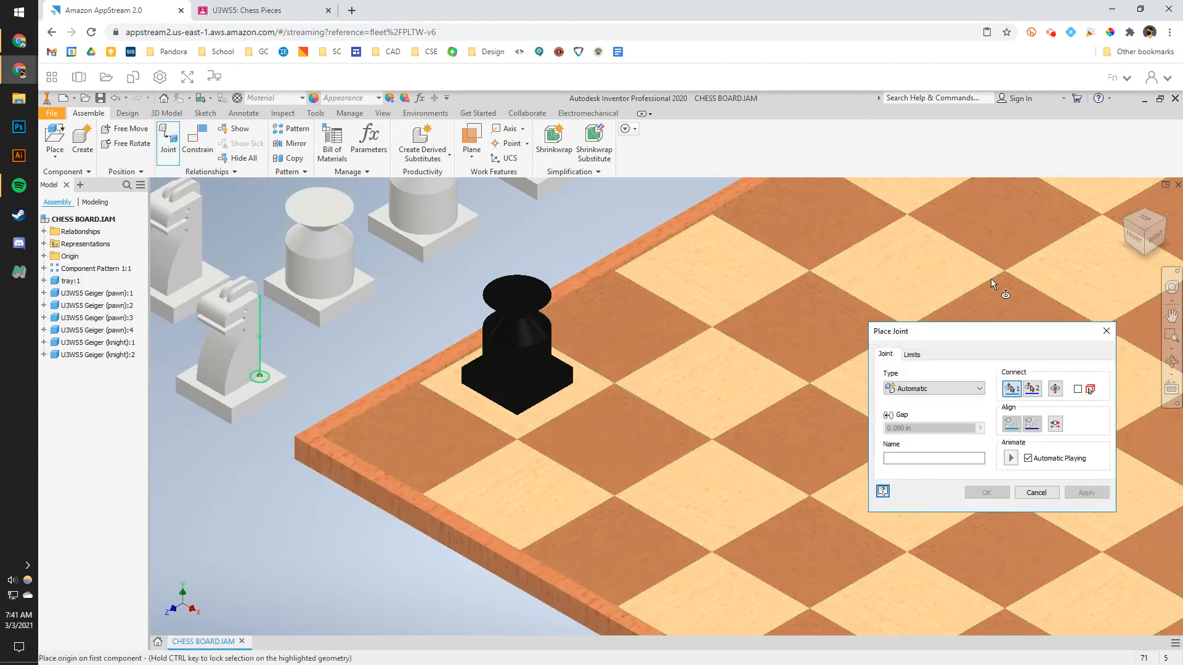
left_click(1167, 246)
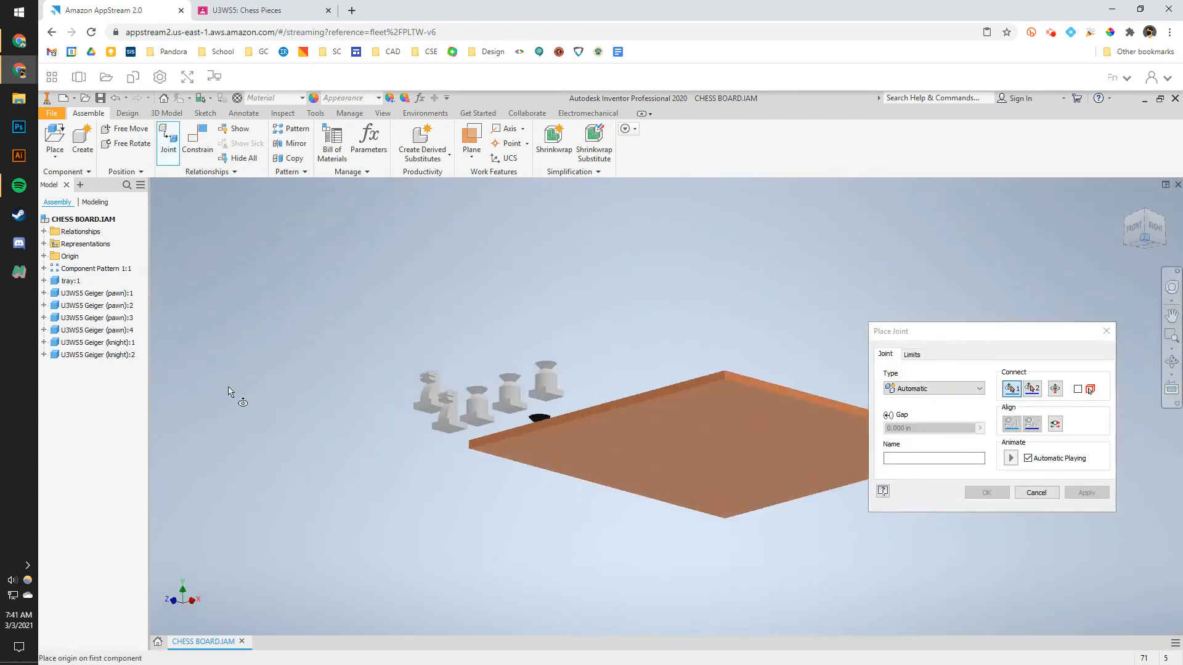
left_click(470, 425)
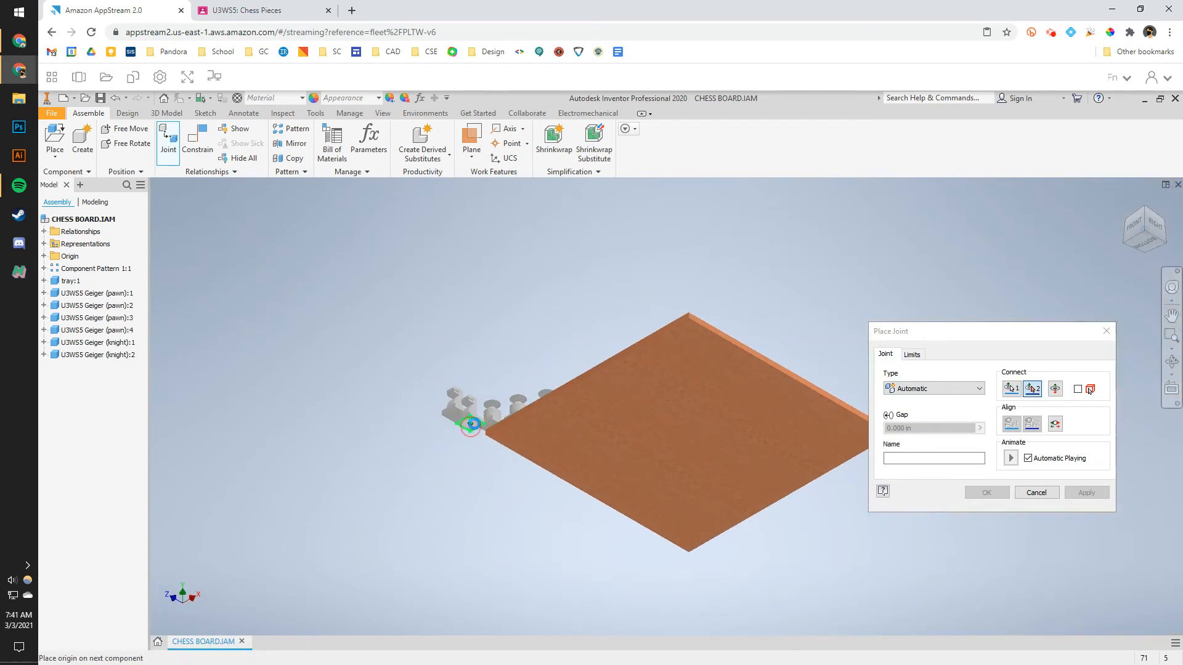
left_click(1147, 216)
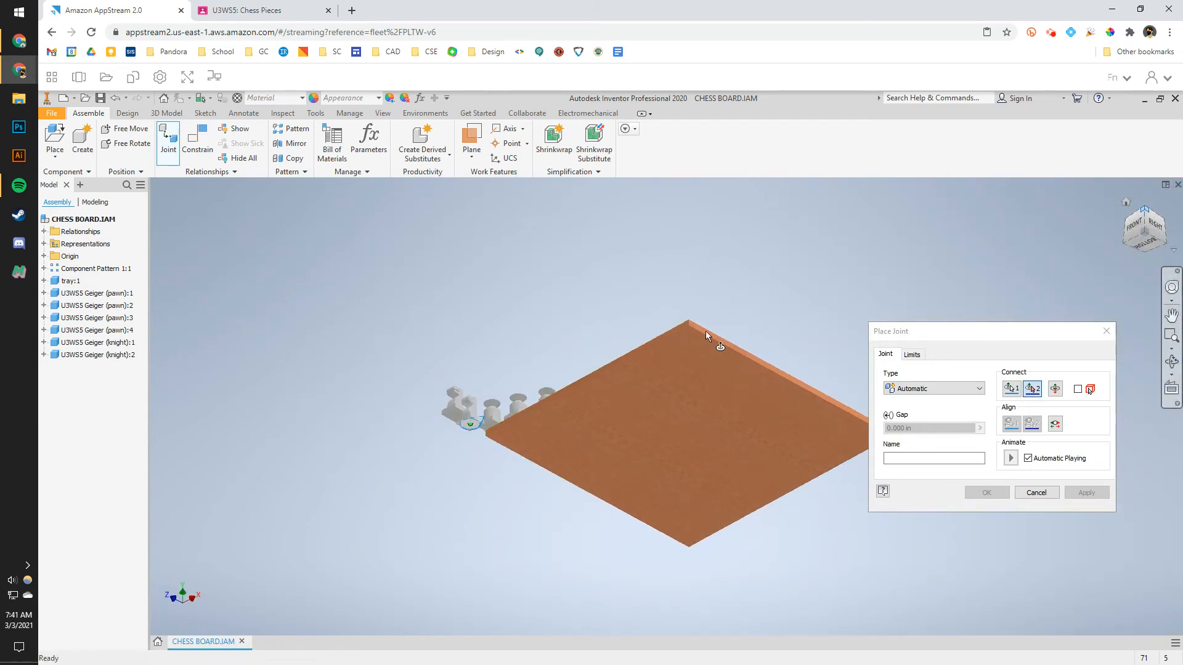
scroll(481, 444, "up", 5)
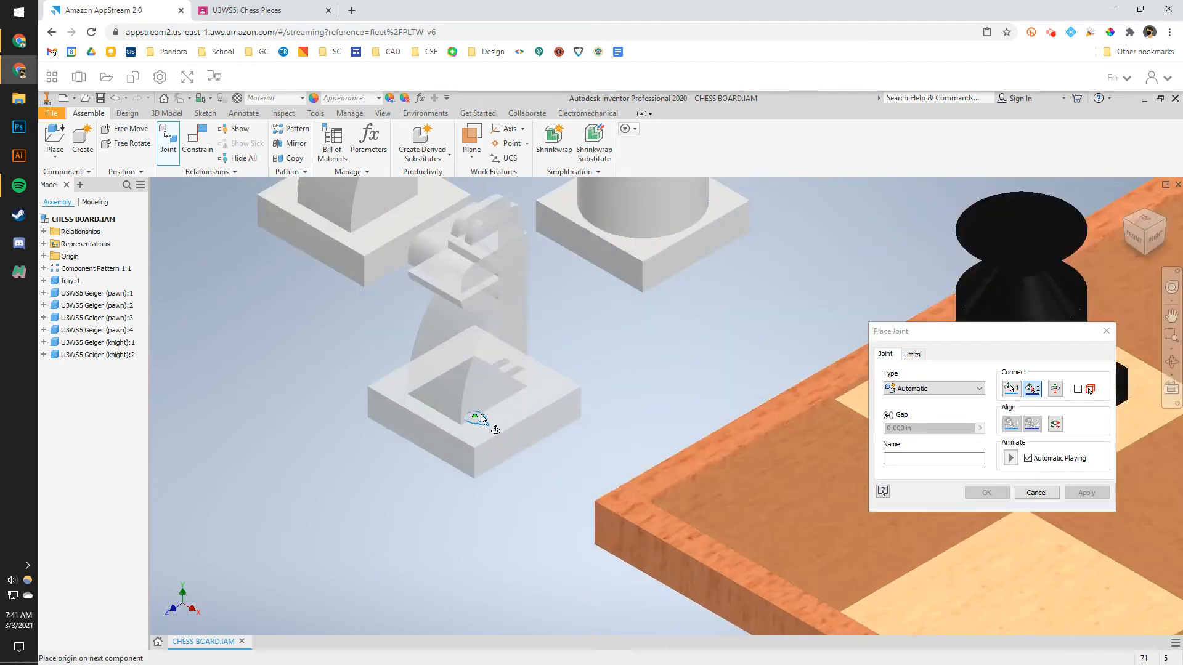
scroll(314, 335, "down", 3)
scroll(335, 341, "down", 2)
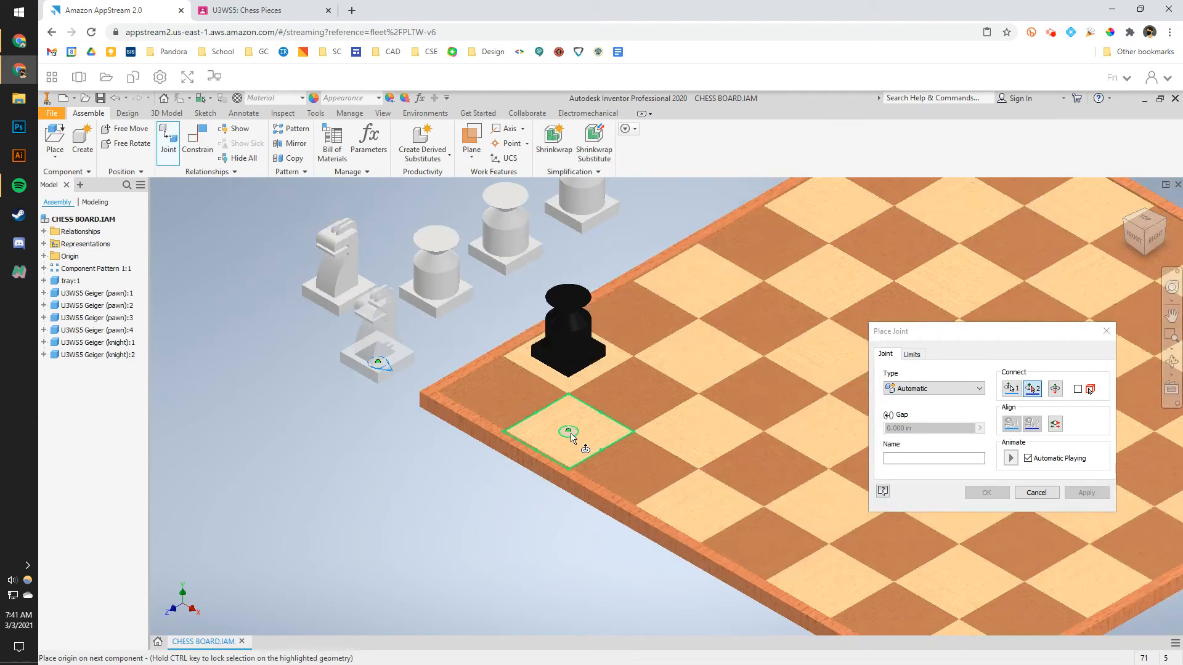
mouse_move(571, 438)
left_click(570, 434)
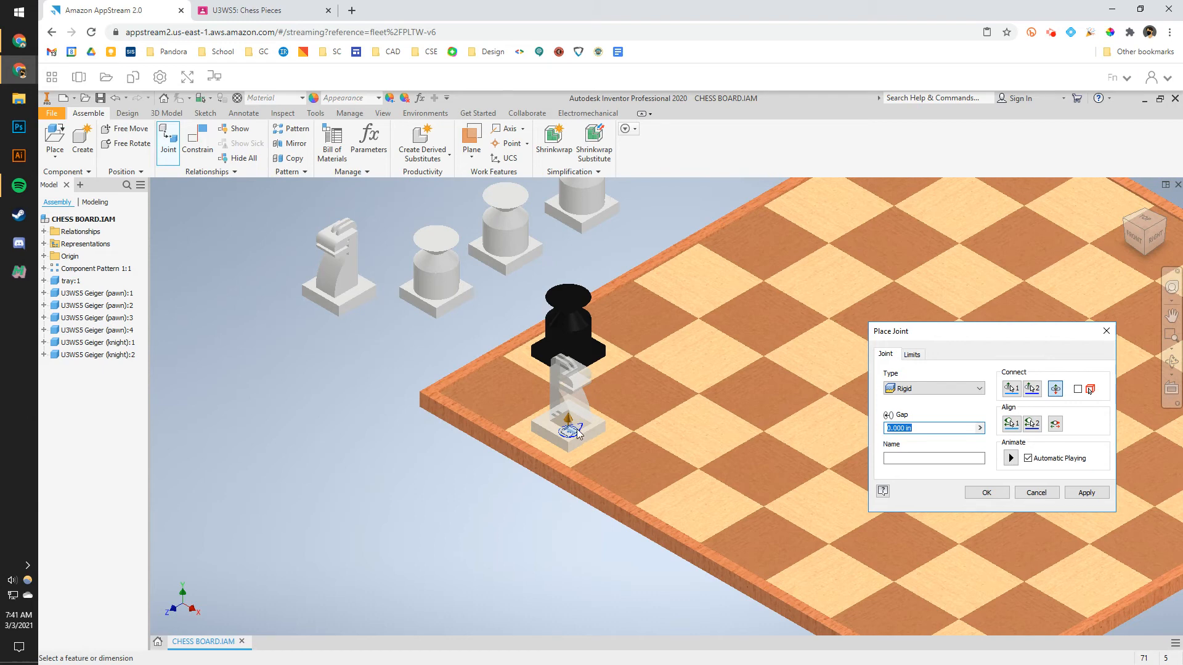
Turn the knight by aligning its Rigid joint to the edge between its light square and the dark corner square, and accept the joint
scroll(582, 435, "up", 5)
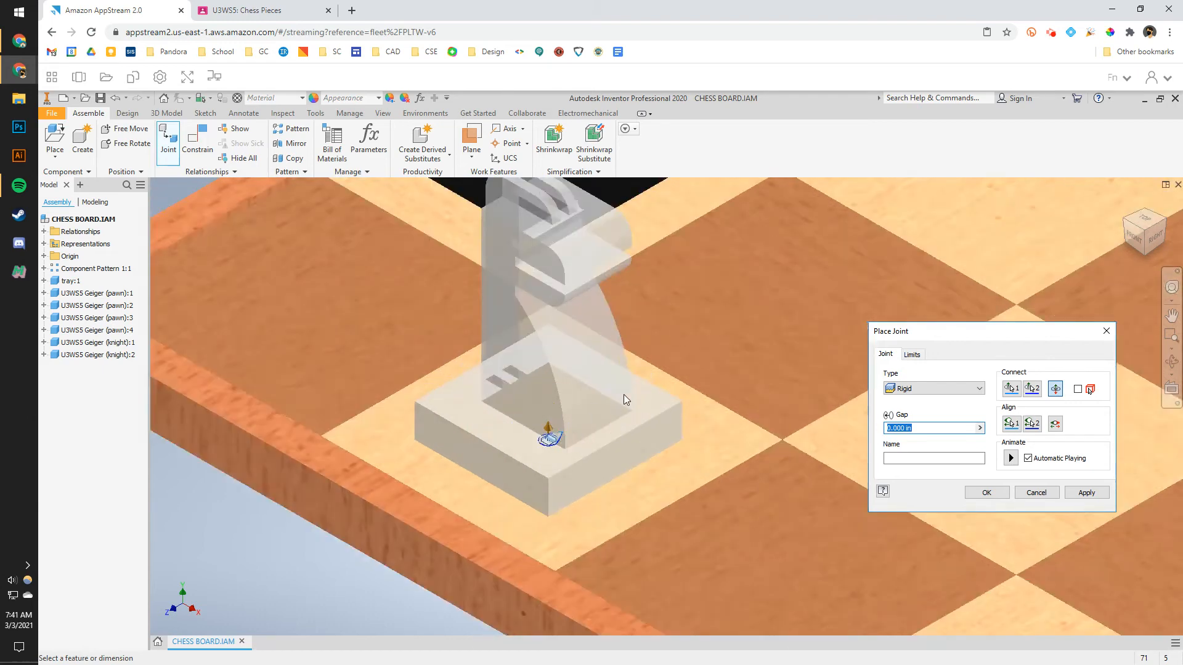
left_click(1125, 226)
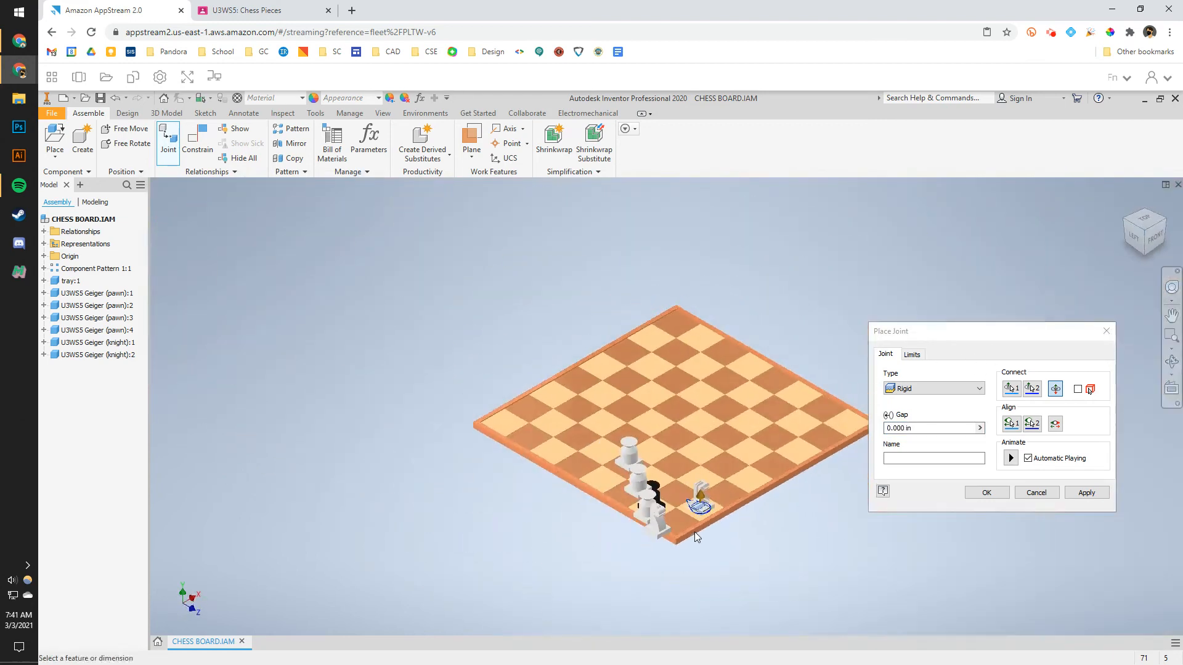
scroll(691, 521, "up", 5)
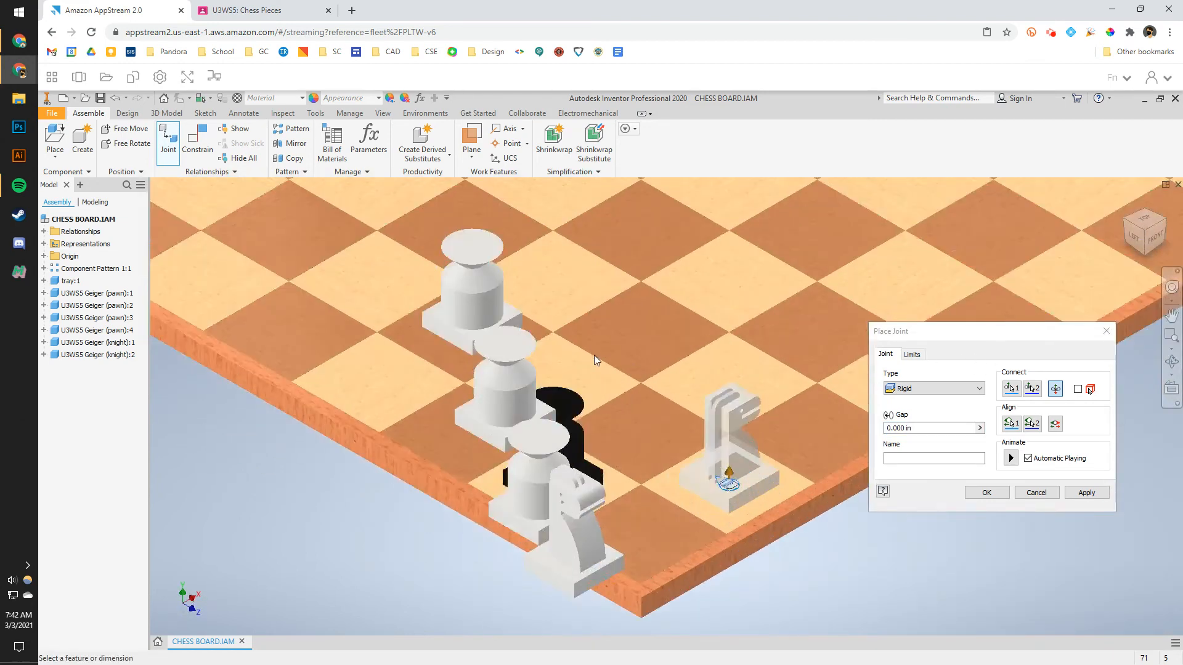
left_click(1033, 424)
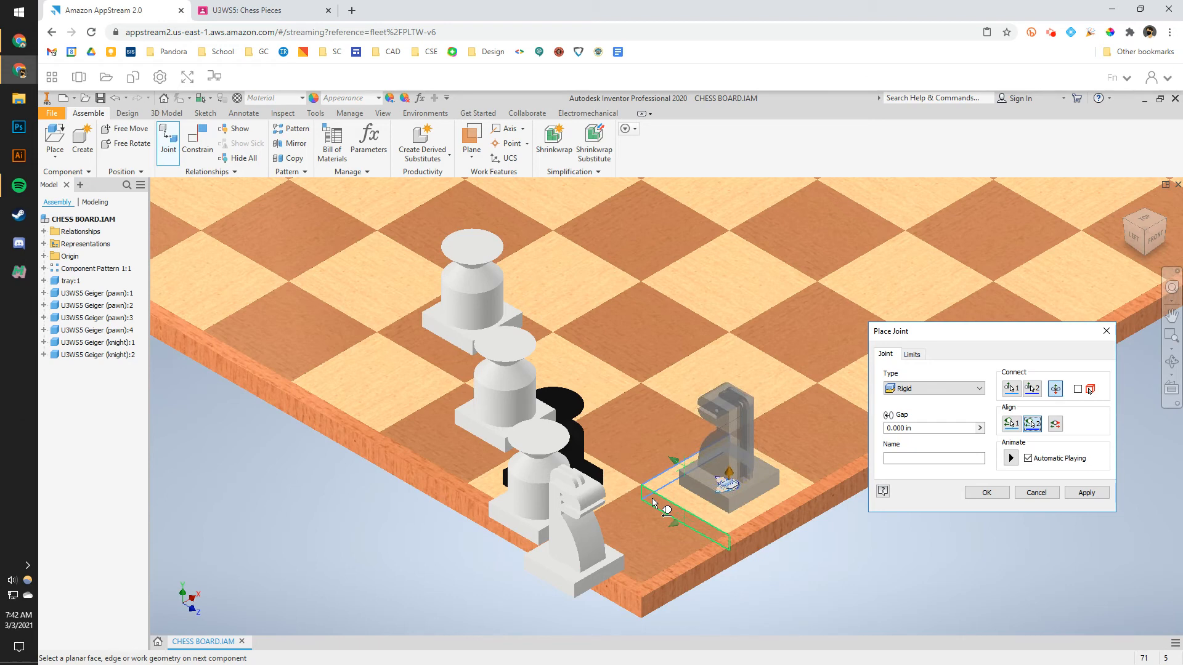
mouse_move(652, 497)
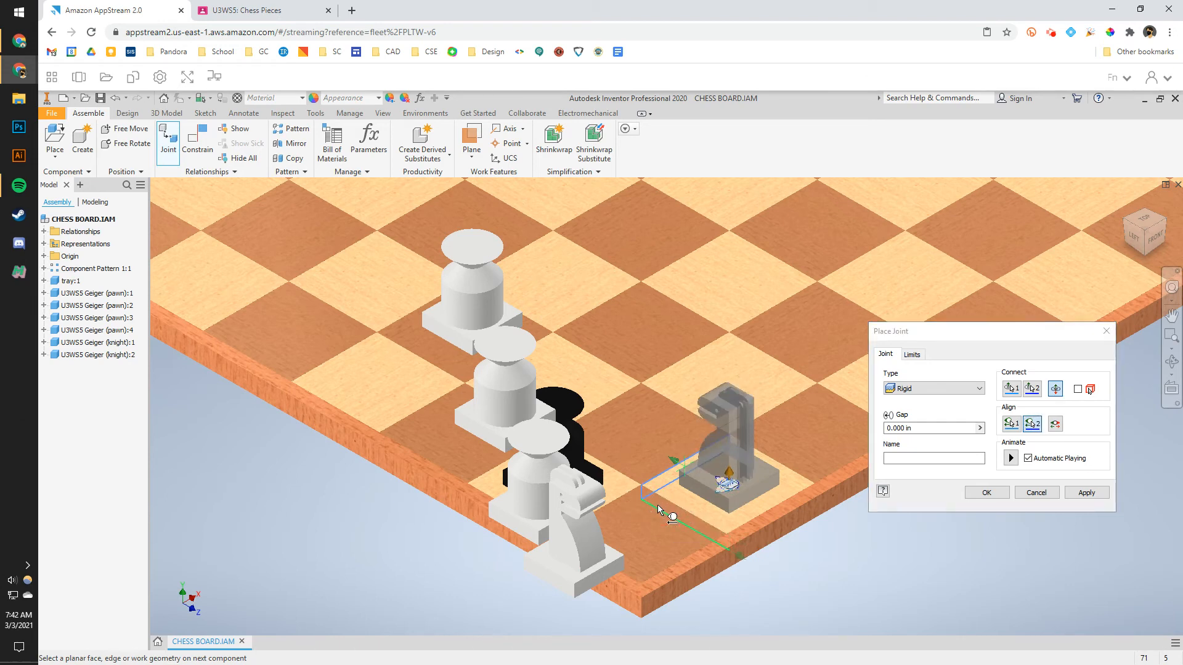
left_click(656, 505)
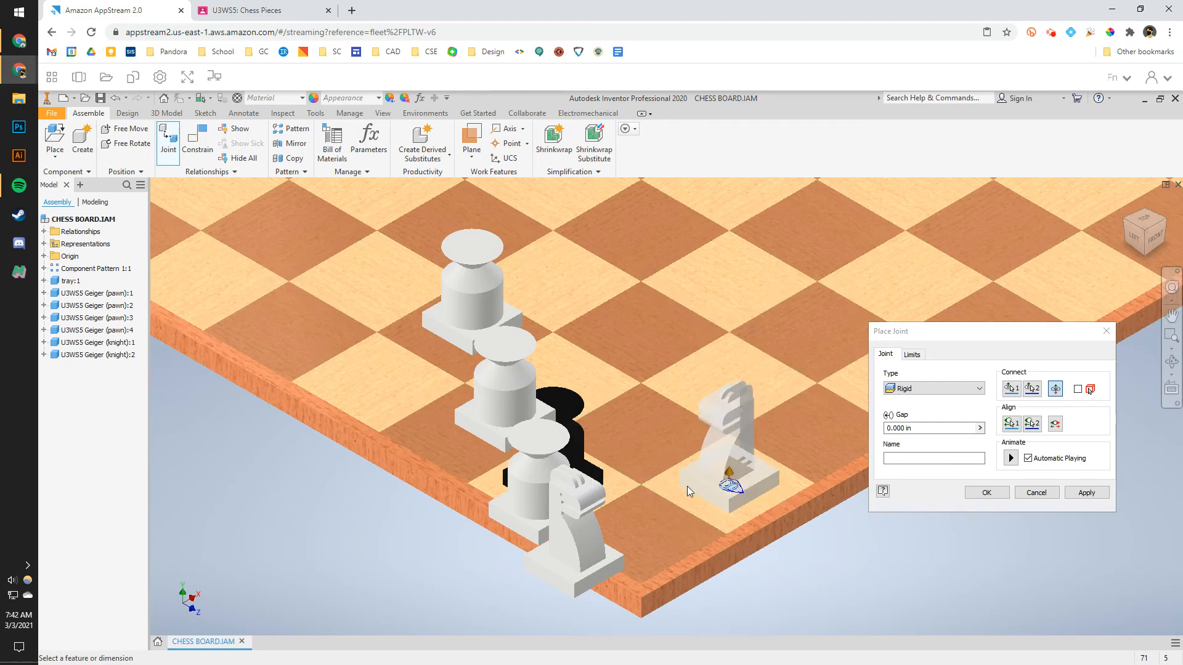
left_click(1032, 423)
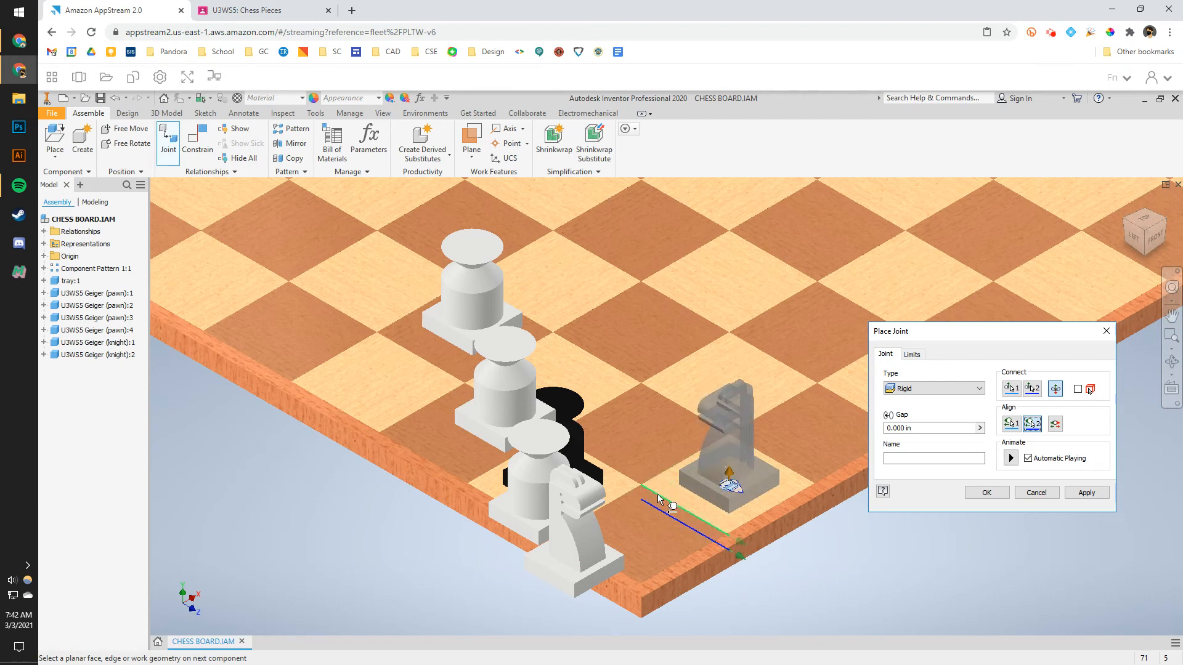
left_click(657, 496)
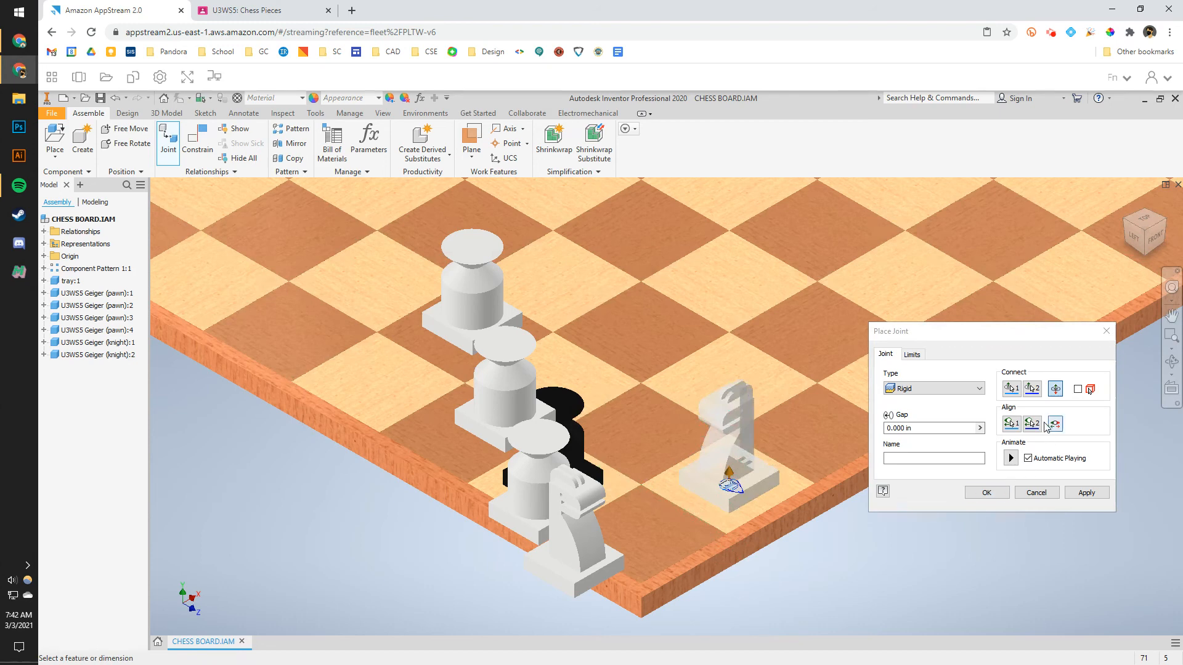
left_click(661, 501)
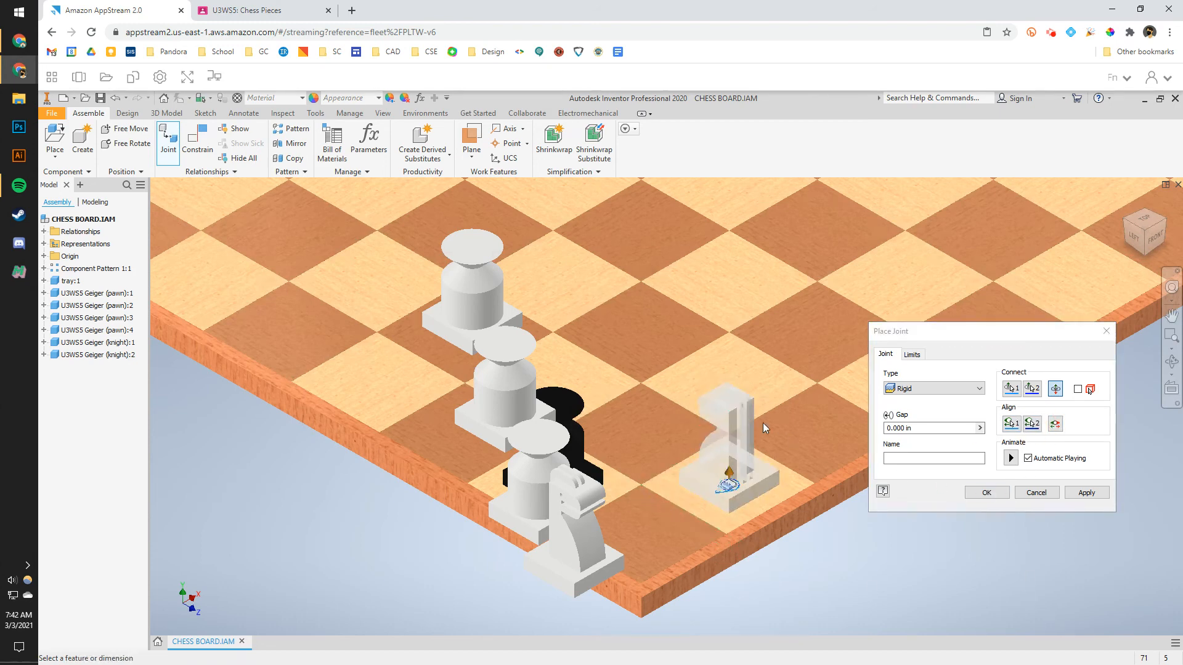
left_click(986, 493)
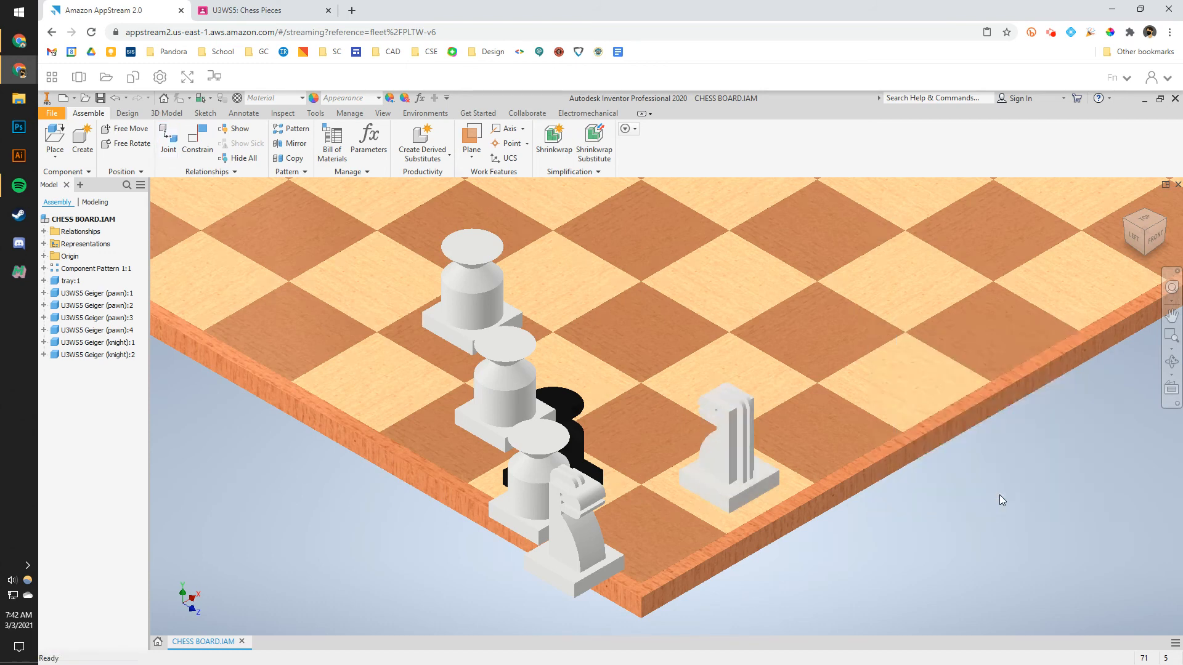
Set the appearance of the knight standing on the board to Glossy - Black
left_click(722, 463)
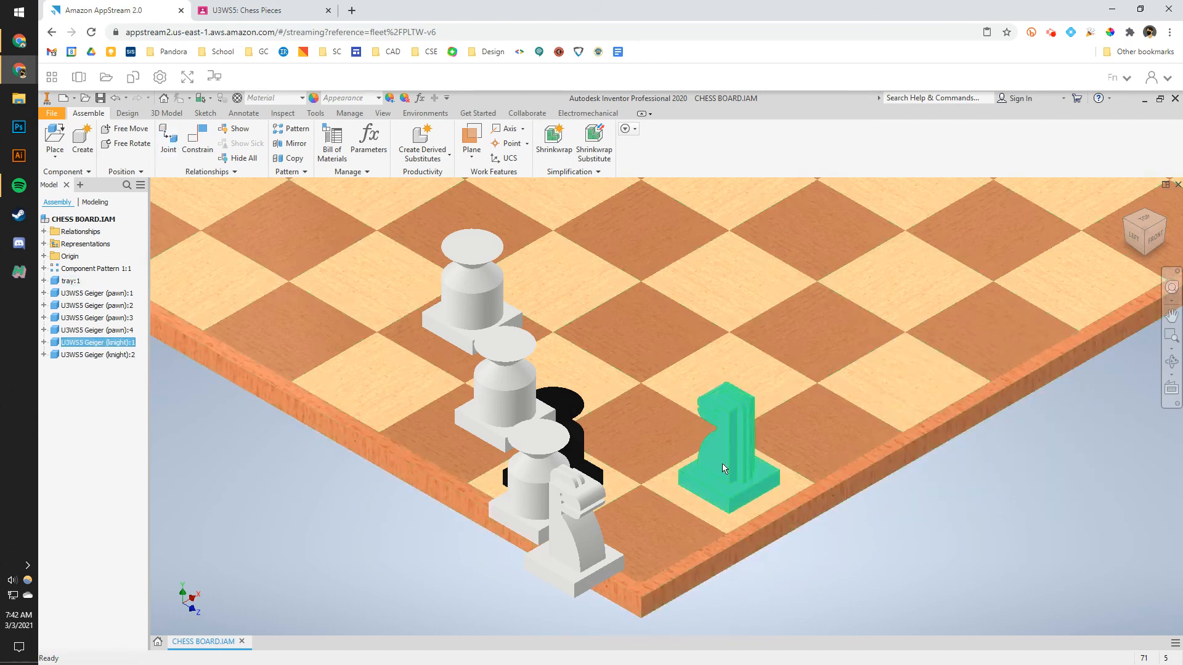
left_click(379, 98)
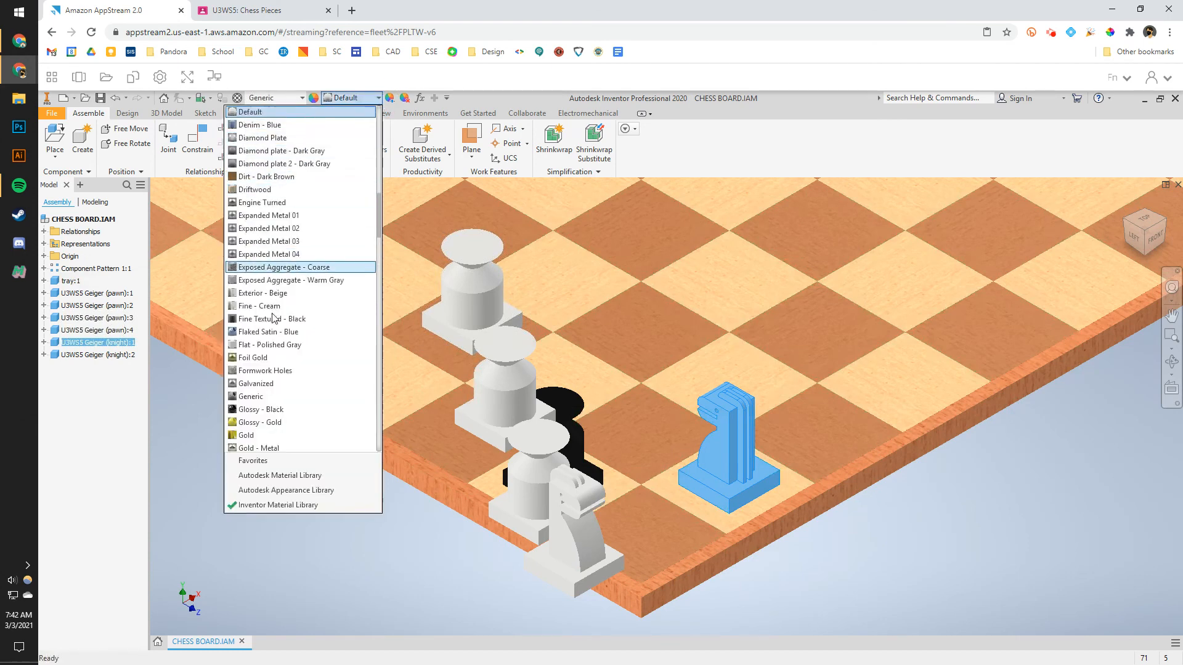
left_click(253, 410)
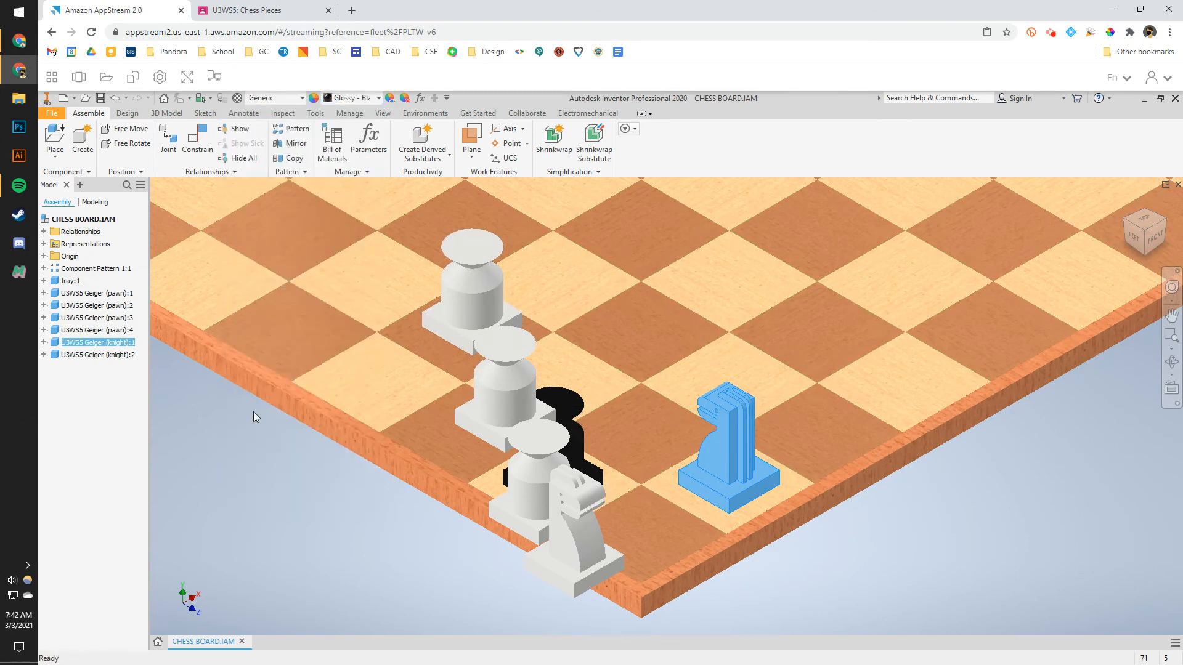
left_click(988, 513)
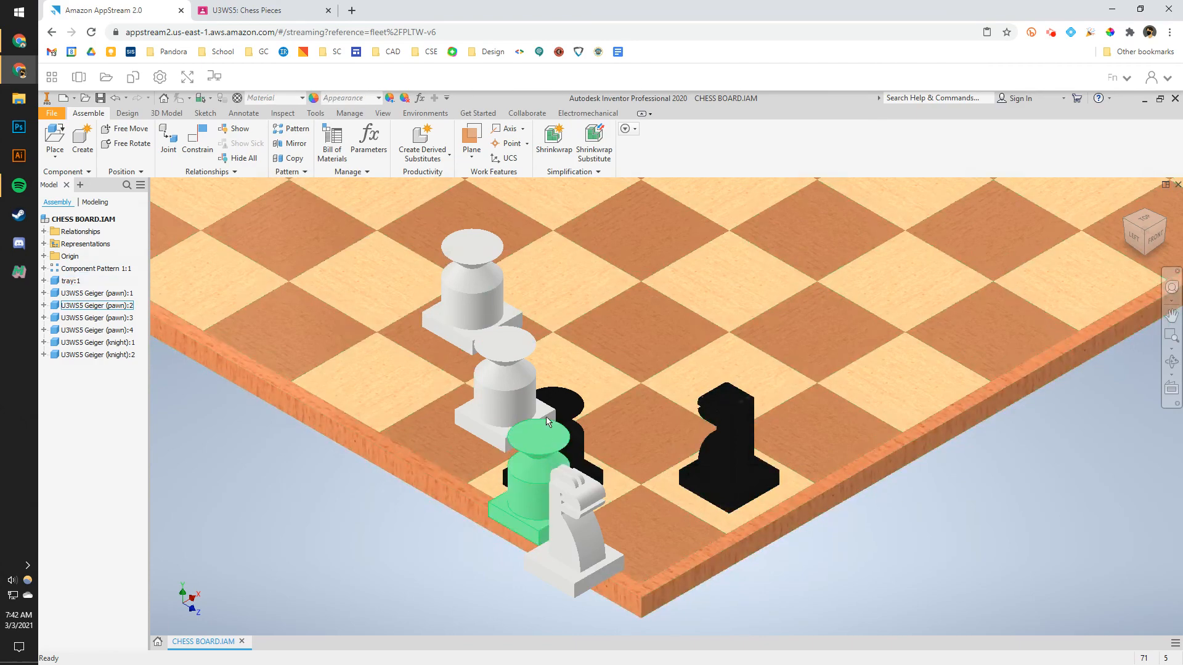
Examine the placed and loose pieces around the board's corner from another side, and restore the home view of the whole assembly
left_click(1163, 220)
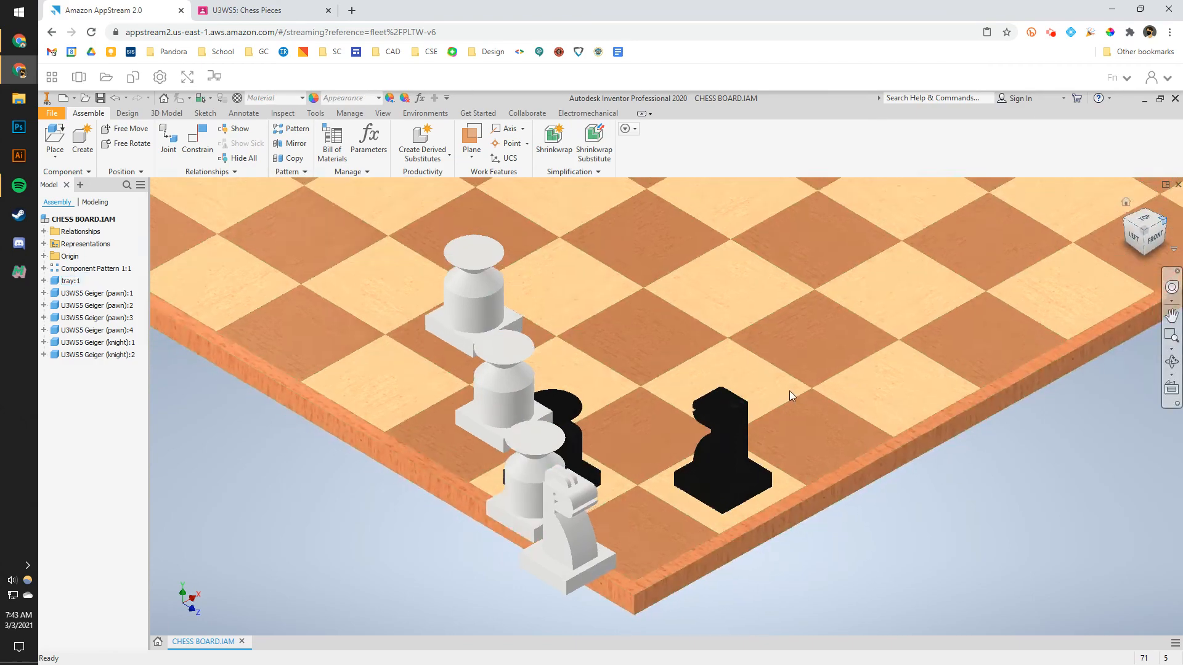
scroll(503, 416, "down", 3)
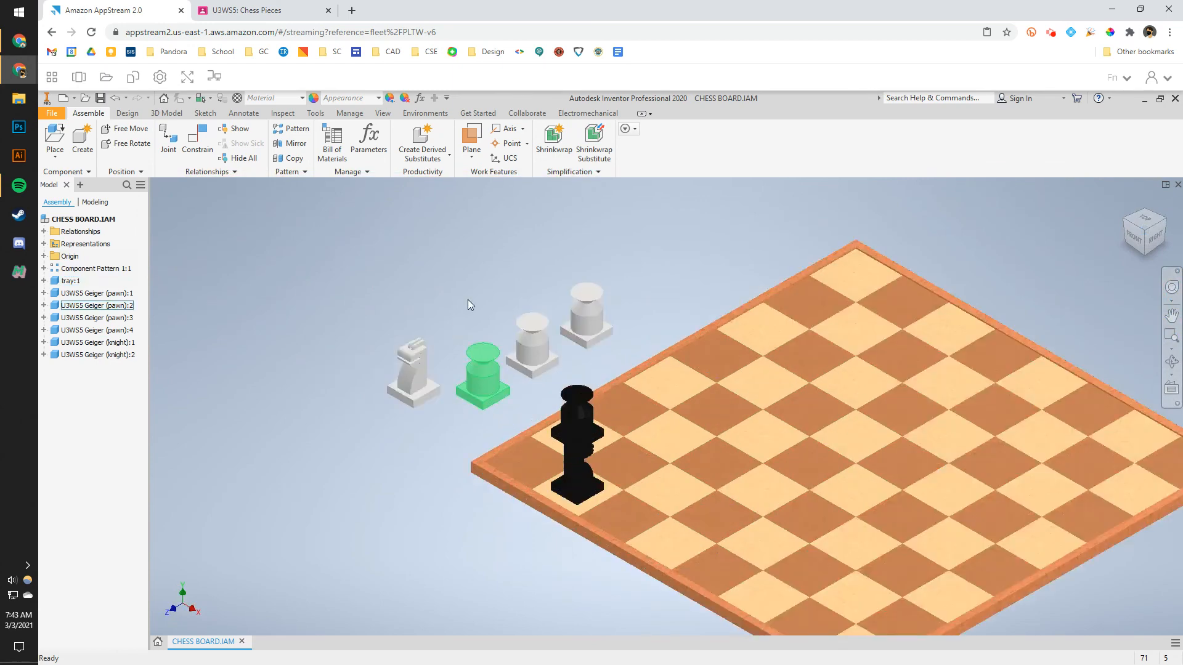
scroll(604, 509, "down", 3)
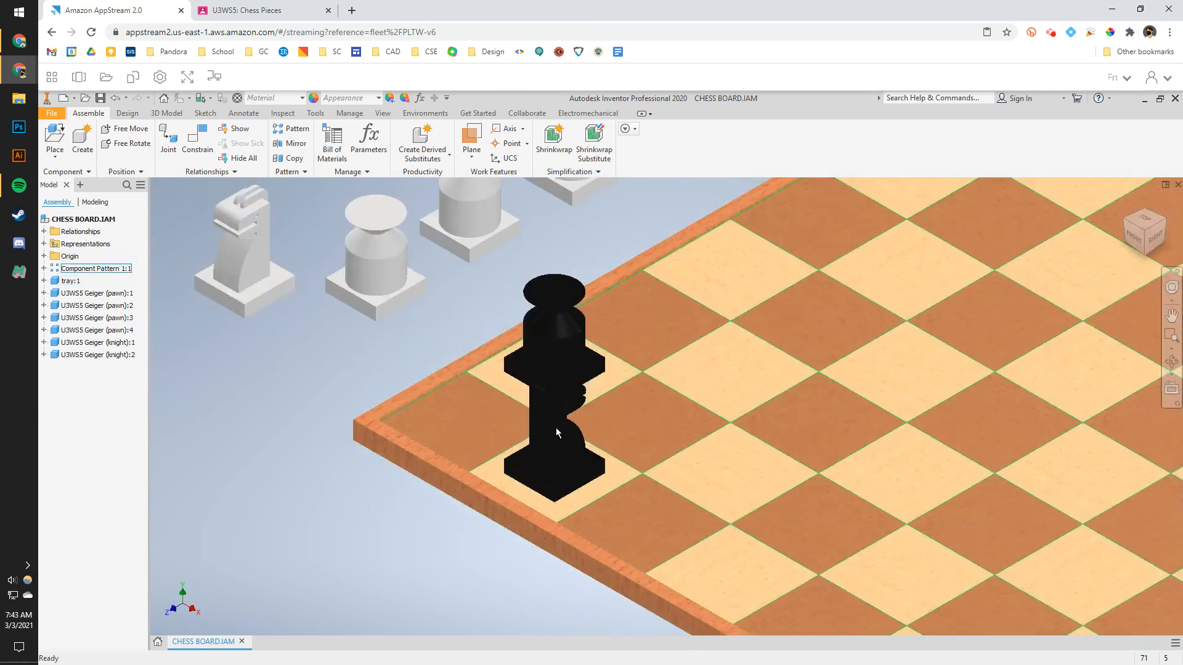
scroll(345, 376, "up", 5)
scroll(418, 443, "down", 3)
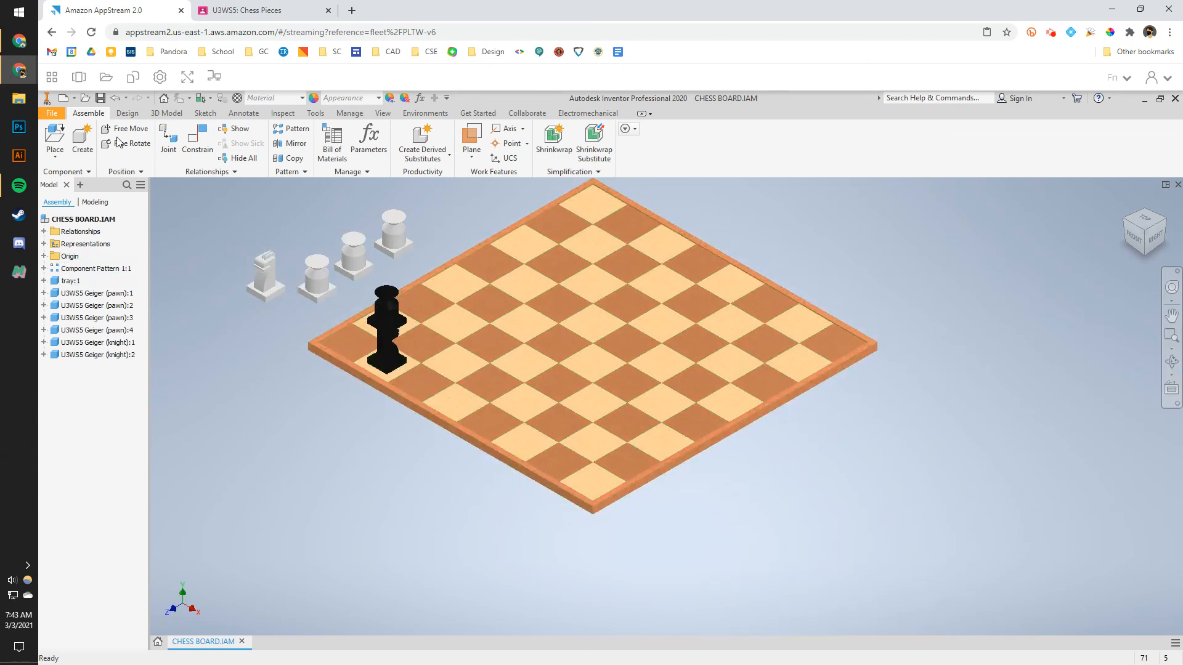
left_click(56, 119)
left_click(554, 137)
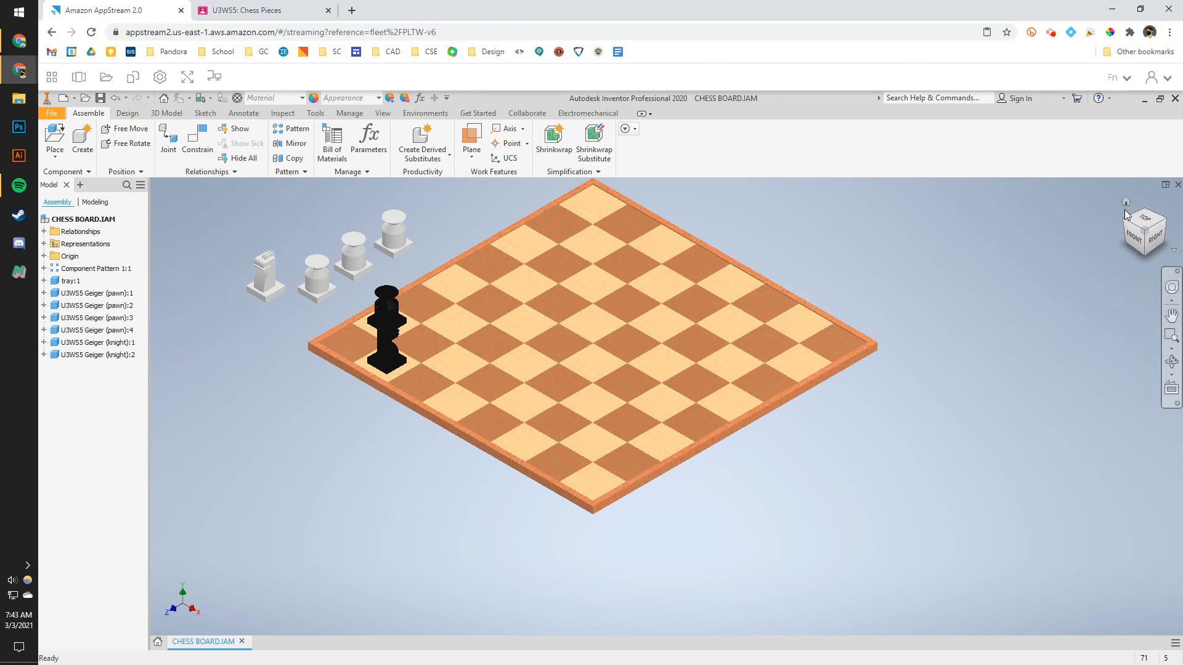
left_click(1126, 201)
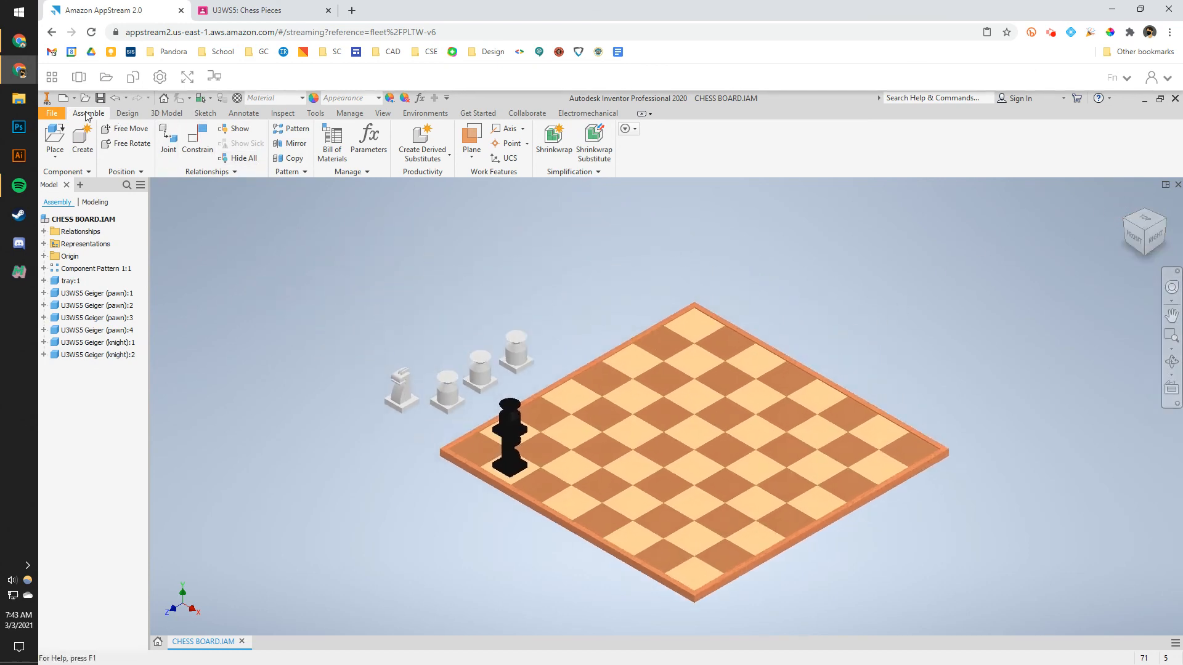
Save the chess board assembly with its placed pawns and knights
left_click(51, 115)
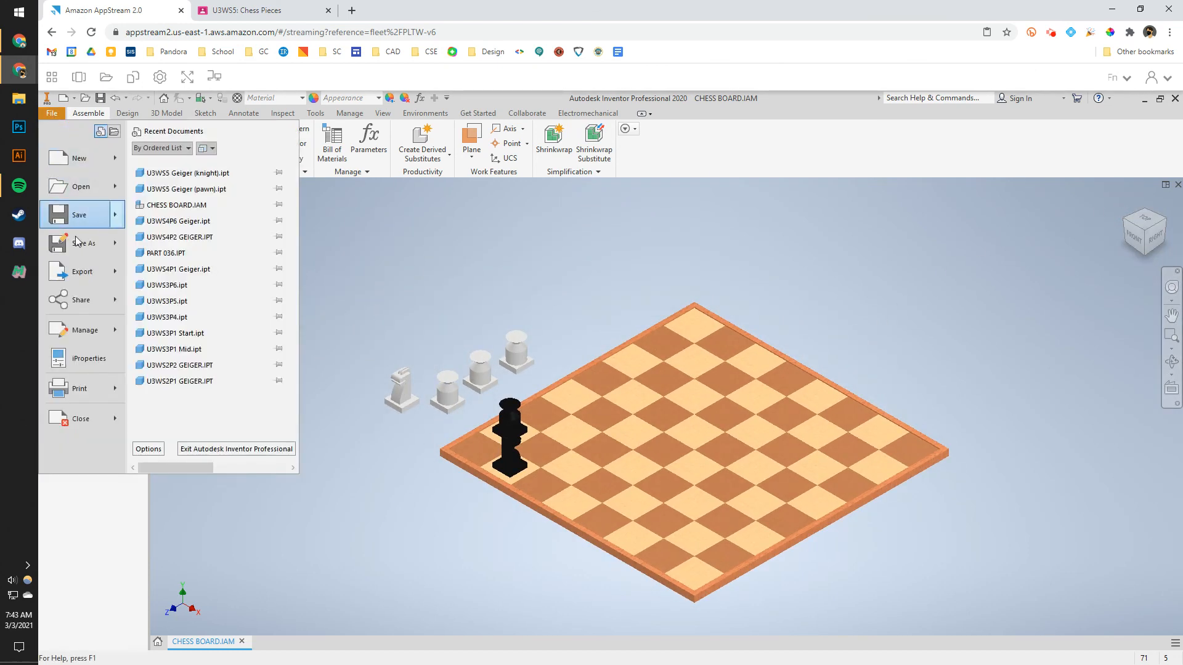
mouse_move(85, 279)
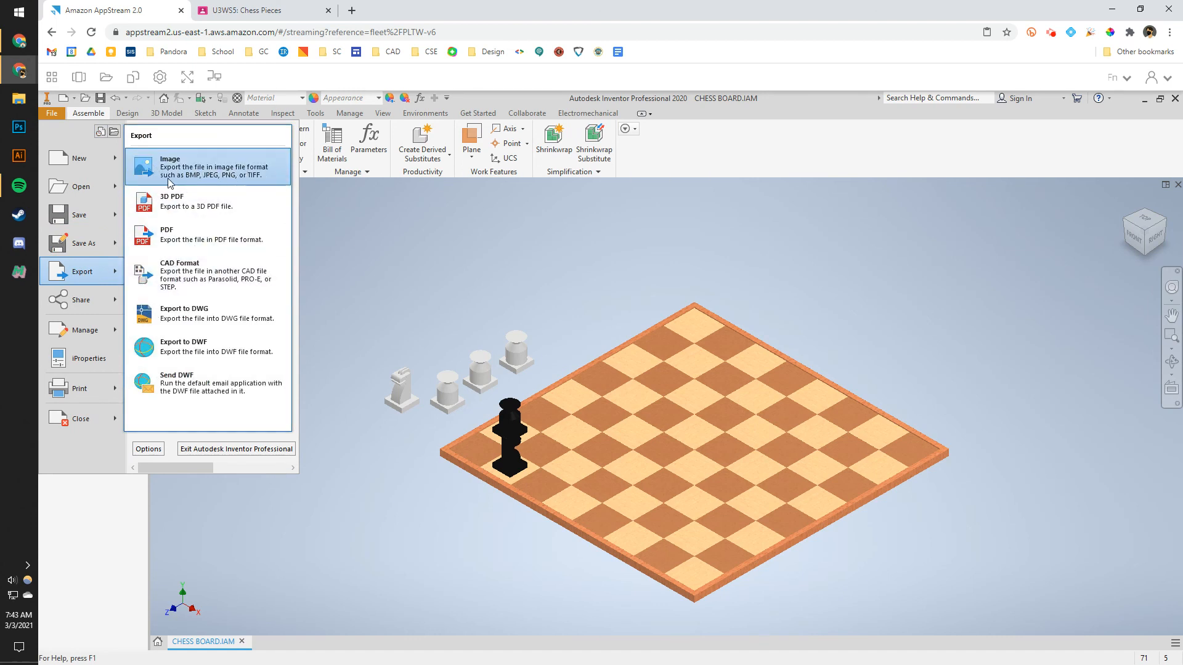
left_click(72, 220)
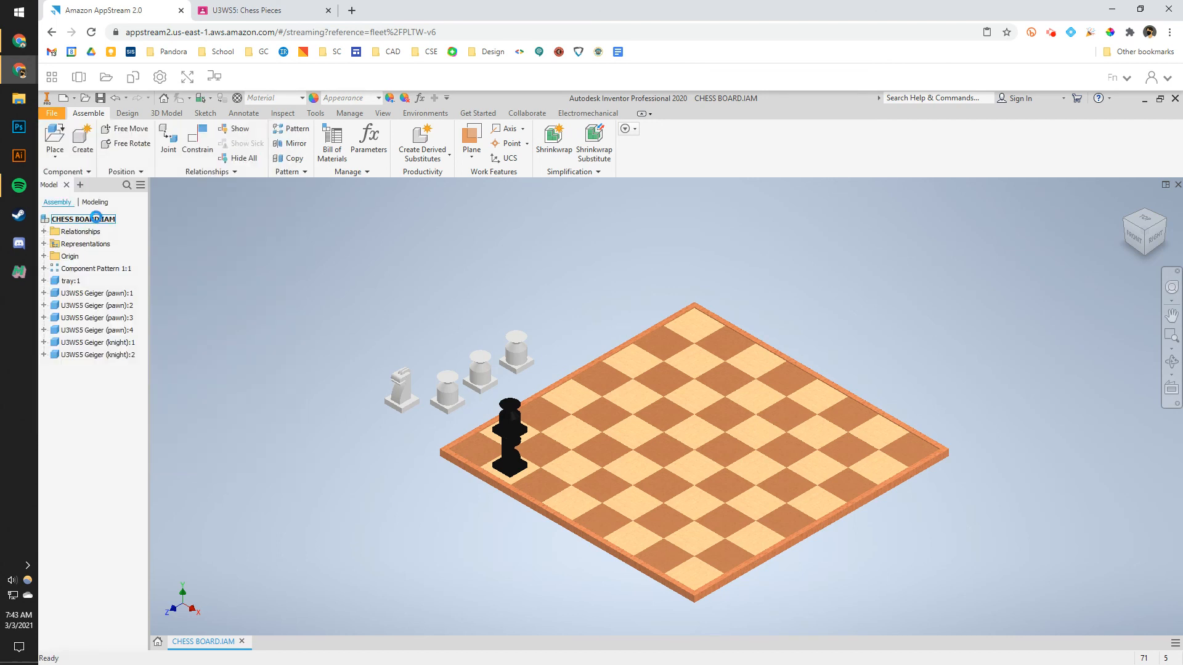